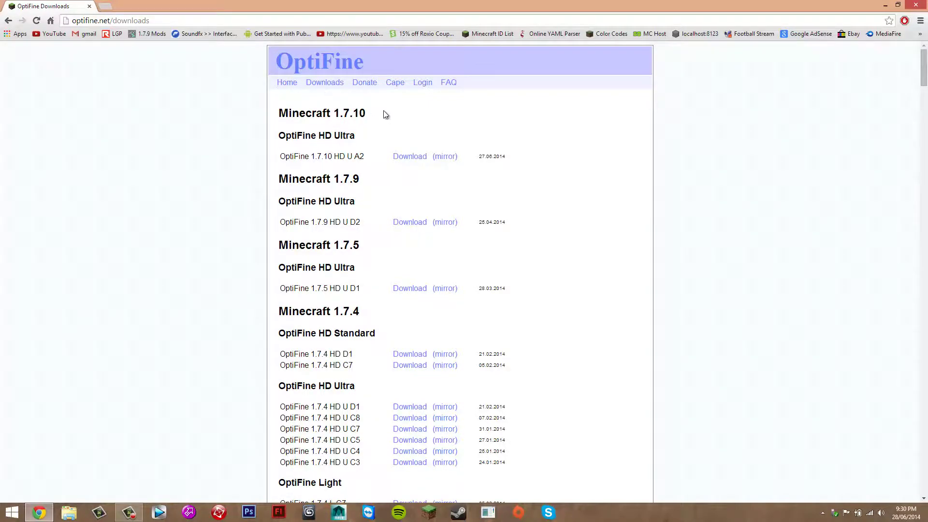
- Download OptiFine 1.7.10 HD U A2, skipping the advert and keeping the jar file despite the browser's warning
drag(382, 114, 281, 113)
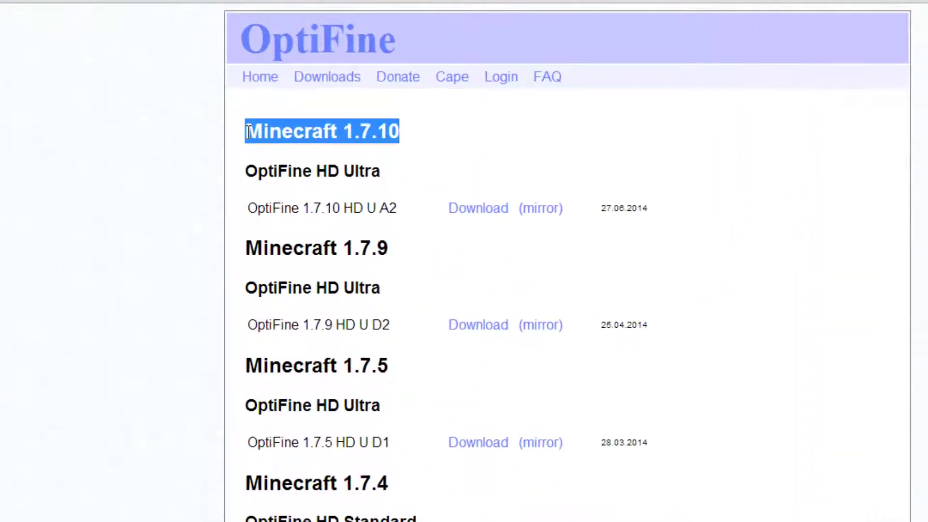
click(248, 132)
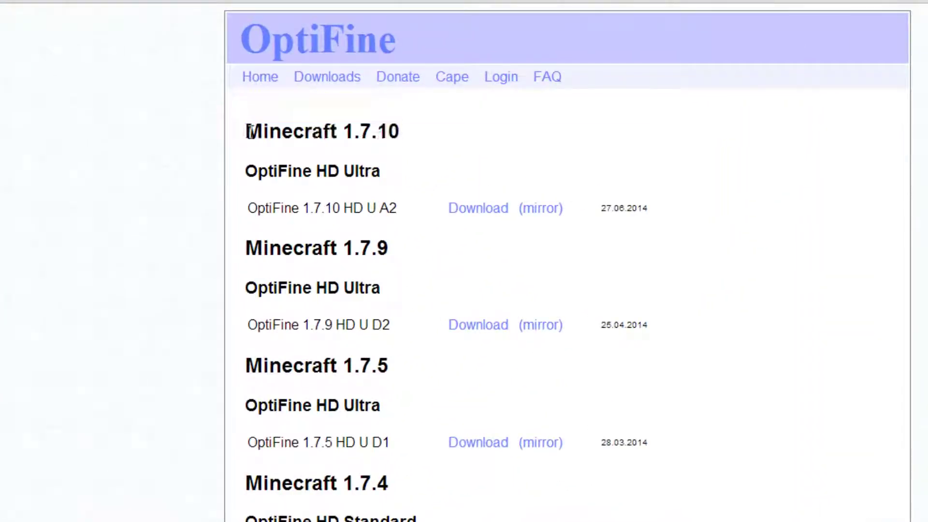
click(485, 210)
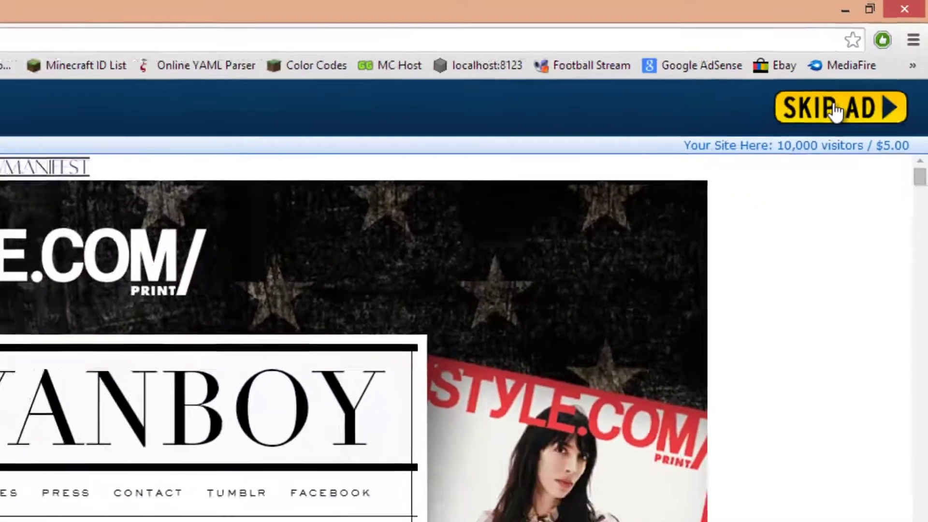
click(809, 141)
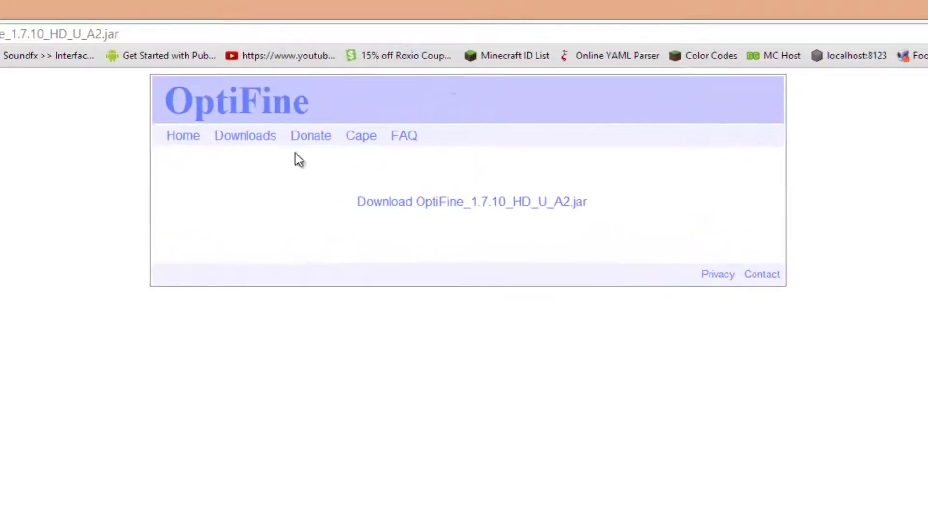
click(444, 207)
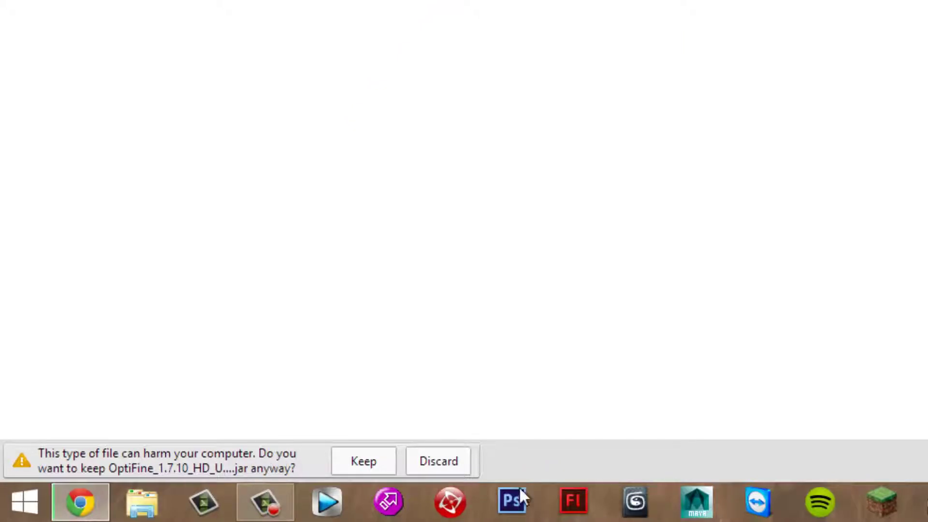
click(344, 455)
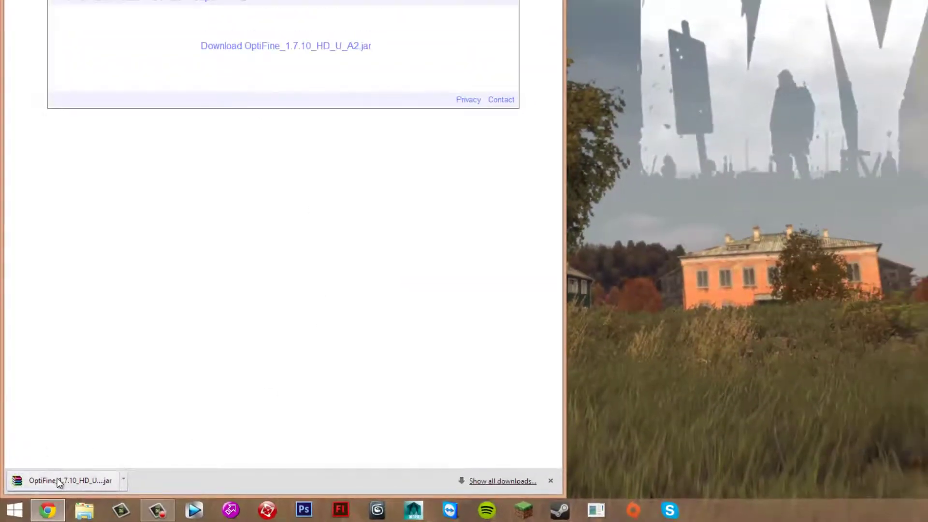
- Put the downloaded OptiFine_1.7.10_HD_U_A2 jar on an empty area of the desktop and close the browser
drag(57, 481, 816, 116)
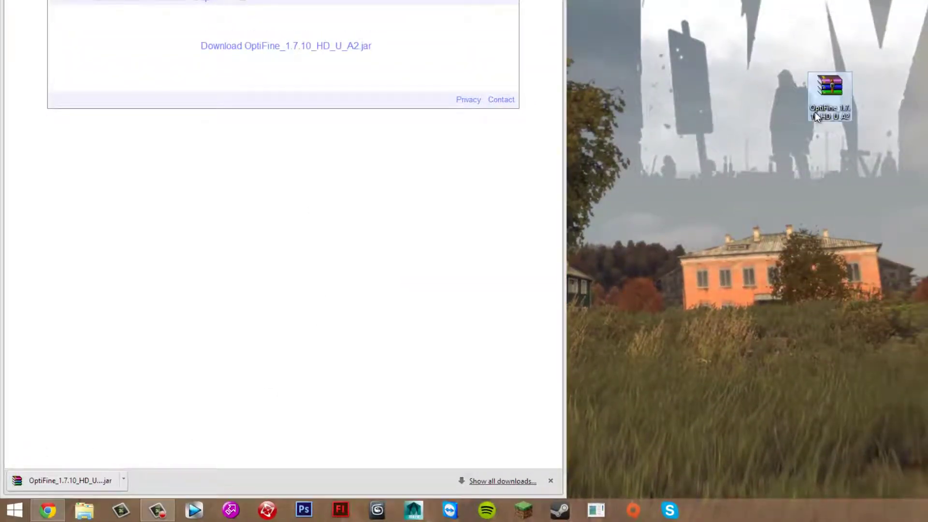
drag(911, 138, 817, 4)
drag(836, 99, 849, 60)
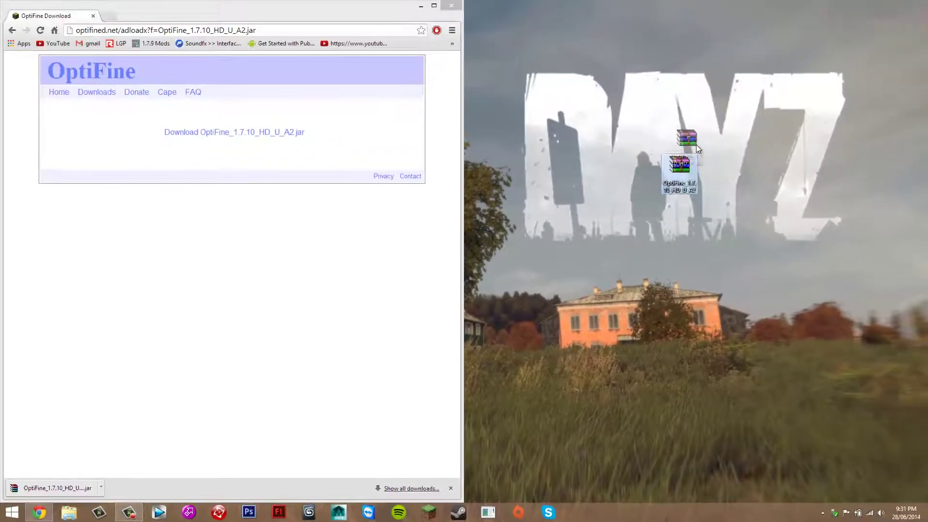
drag(756, 137, 631, 226)
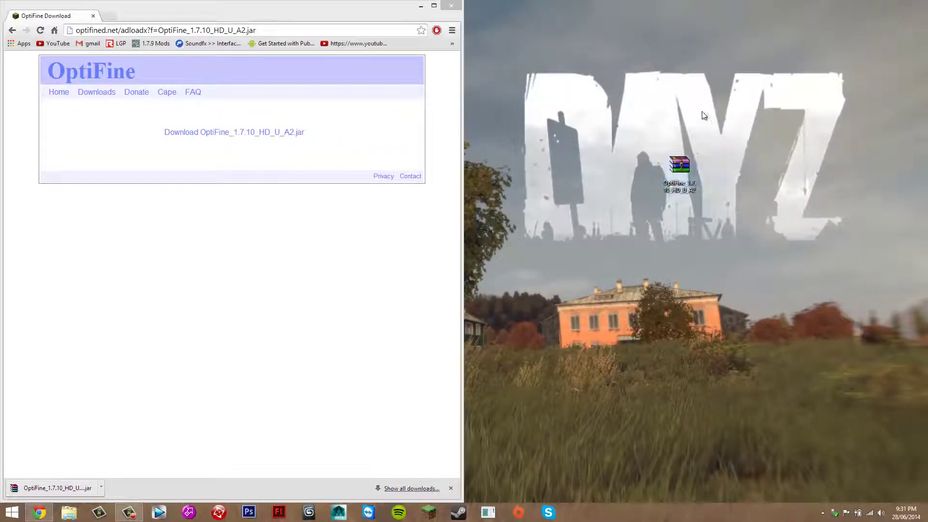
drag(699, 116, 665, 225)
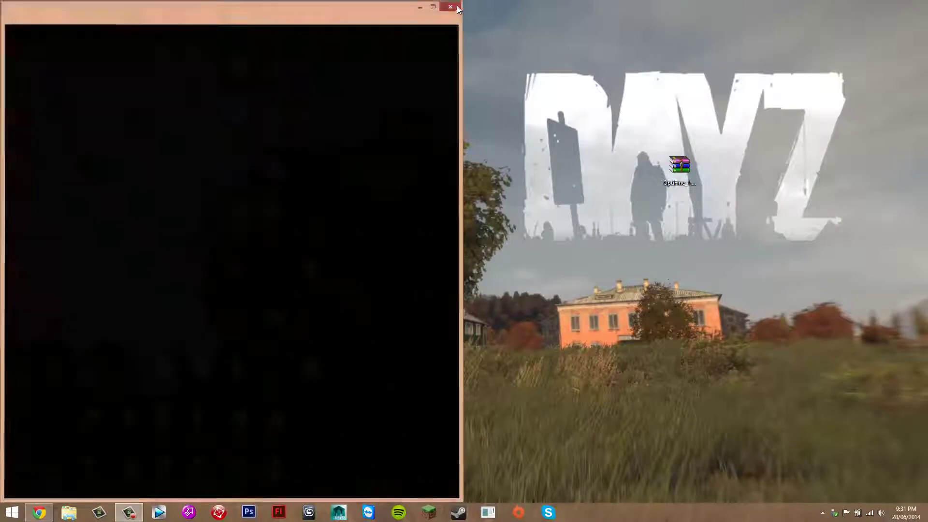
click(457, 7)
drag(622, 97, 624, 197)
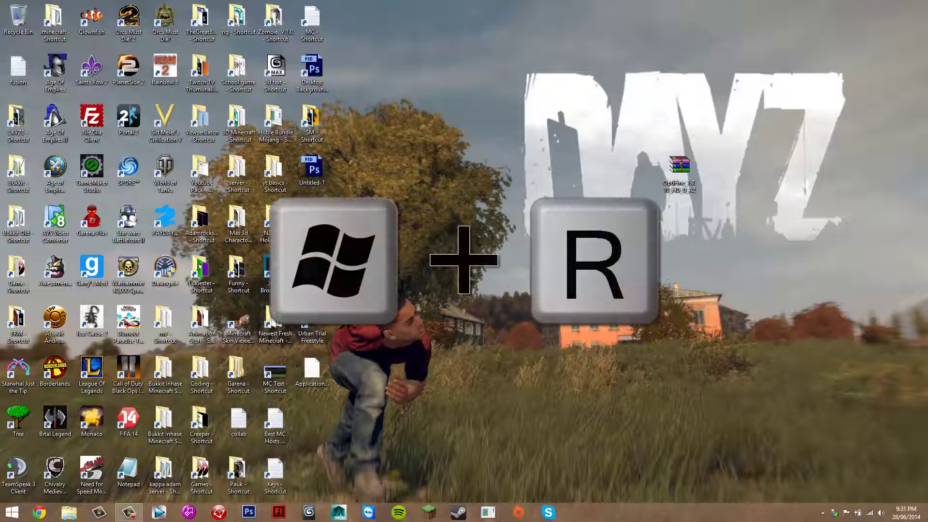
- Bring up the Windows Run dialog and move it to a clear area of the desktop near the OptiFine file
key(super+r)
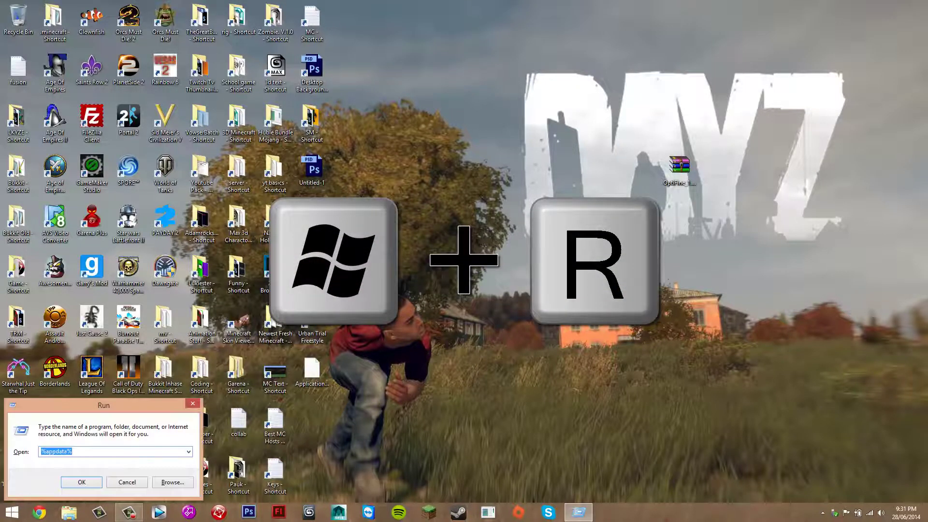
drag(104, 404, 687, 86)
drag(709, 56, 527, 95)
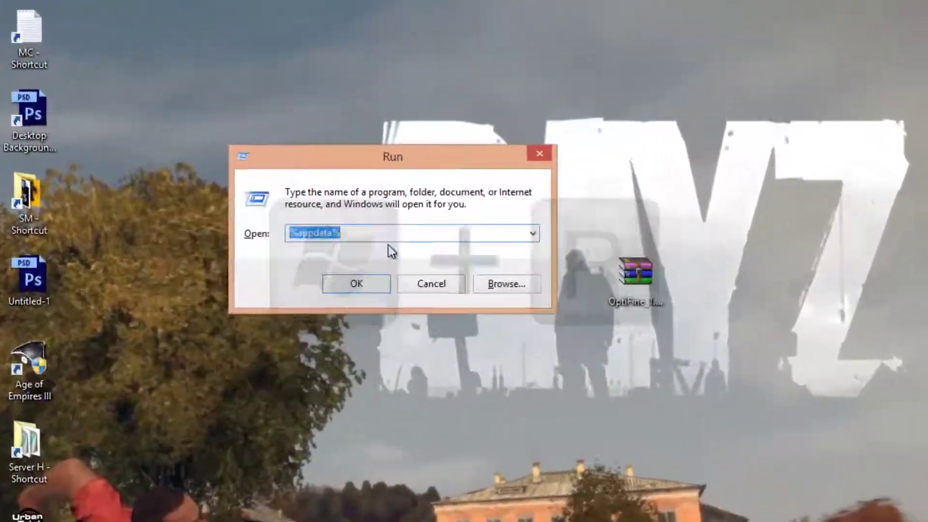
click(540, 140)
double_click(530, 138)
click(304, 243)
double_click(305, 242)
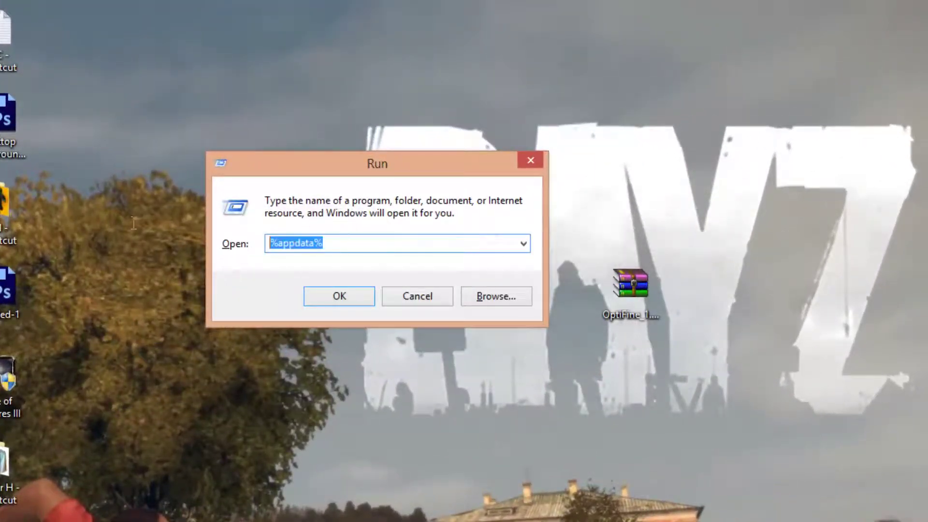
drag(323, 243, 282, 239)
click(314, 236)
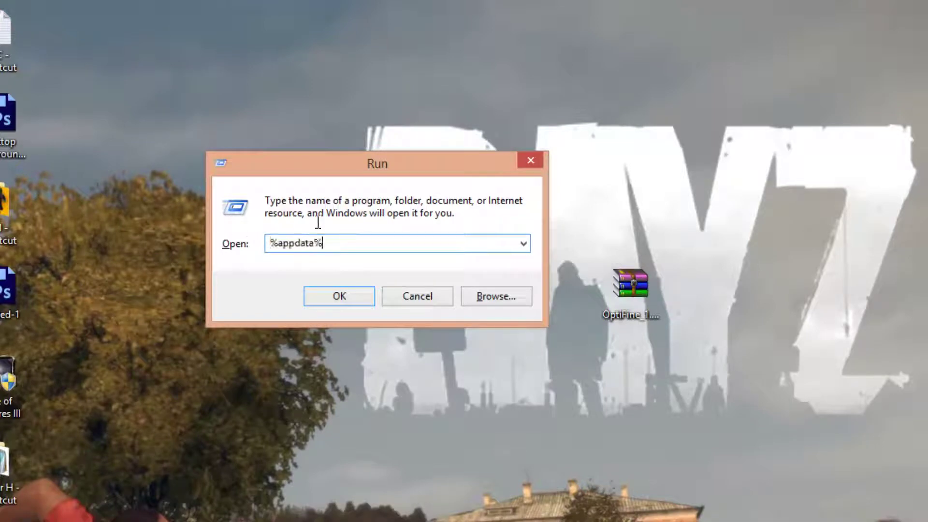
double_click(285, 237)
- Replace the Run command with %appdata% and run it to open the Roaming folder
click(330, 250)
key(ctrl+a)
key(BackSpace)
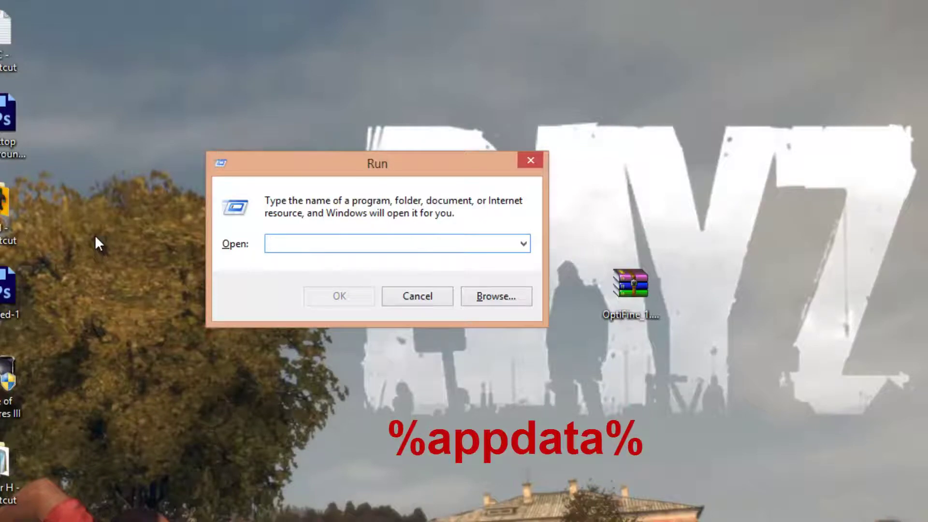
text(%)
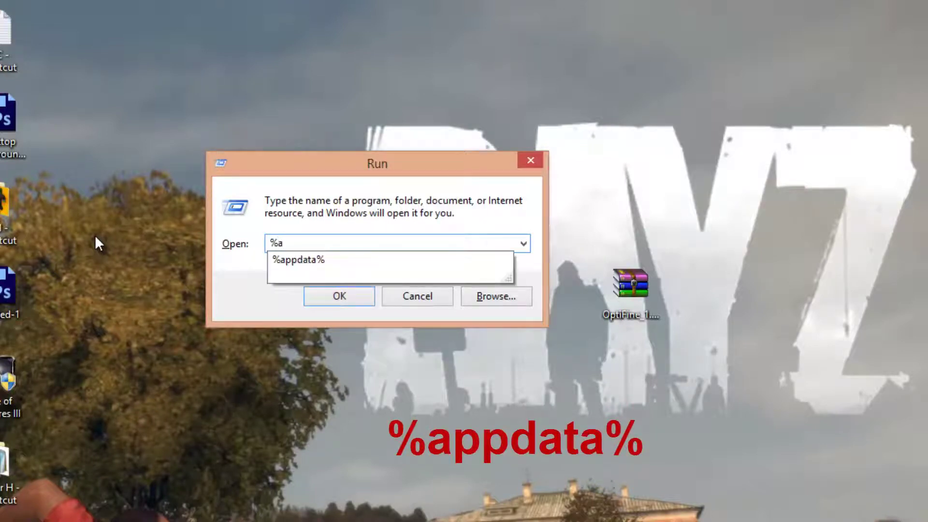
text(appdata%)
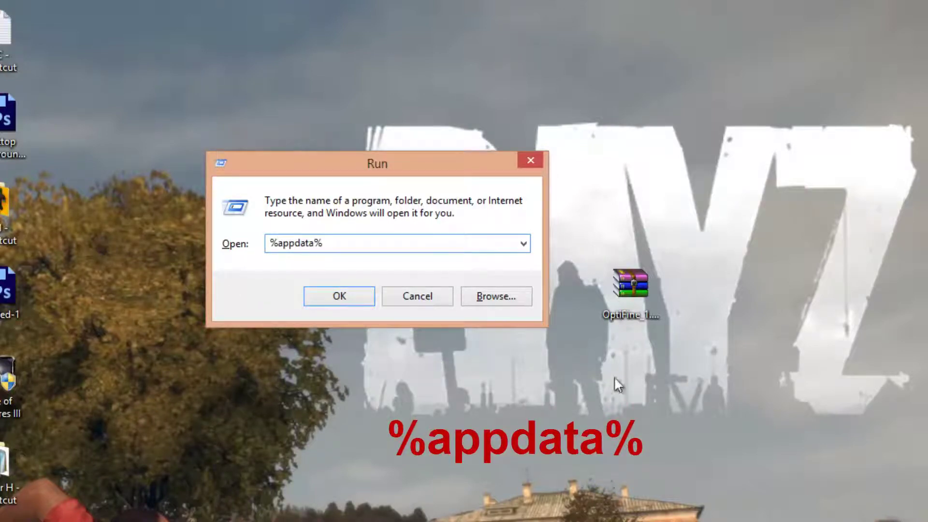
click(321, 295)
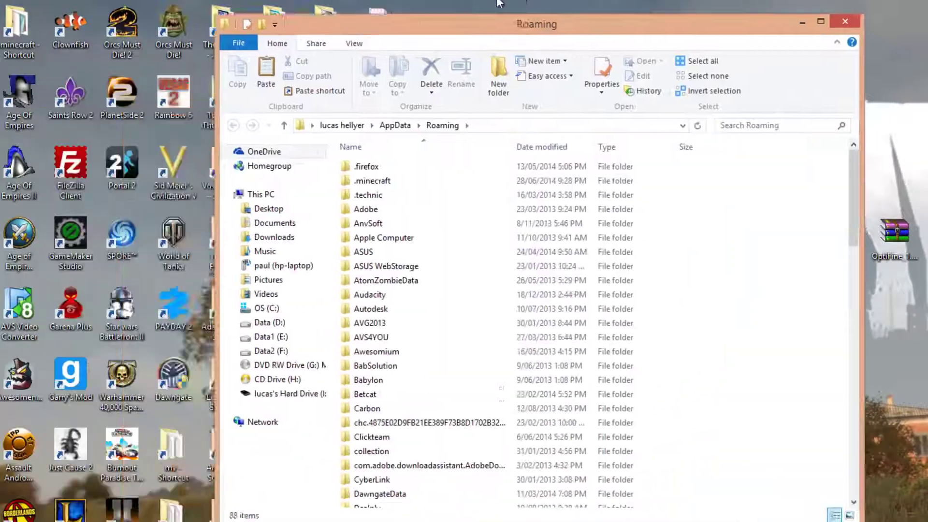
- Move the Roaming window clear of the OptiFine file and open the versions folder inside .minecraft
drag(500, 23, 390, 94)
drag(247, 228, 261, 257)
click(261, 250)
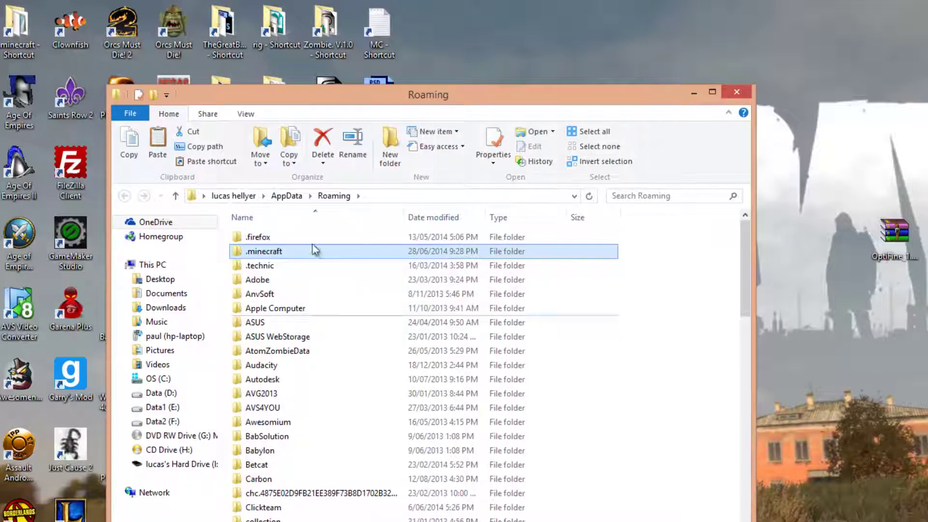
scroll(311, 275, down, 15)
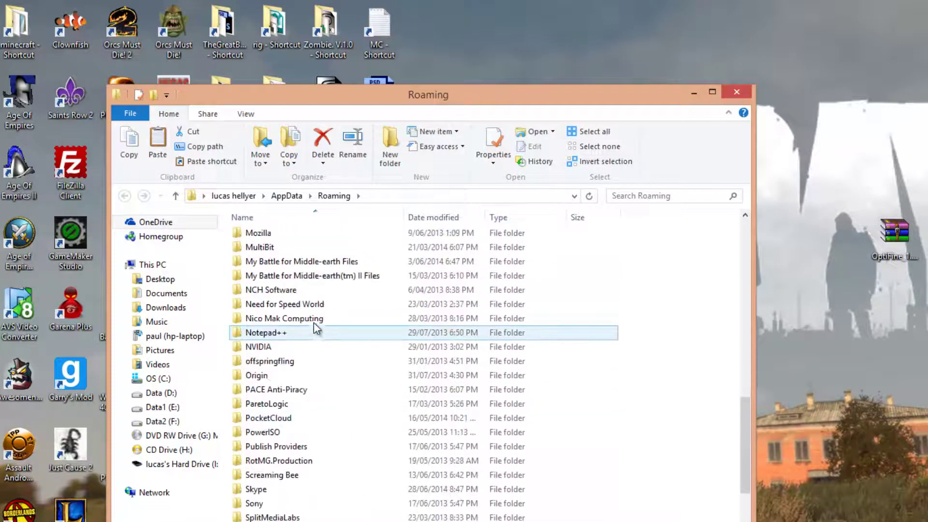
scroll(314, 323, up, 15)
double_click(267, 253)
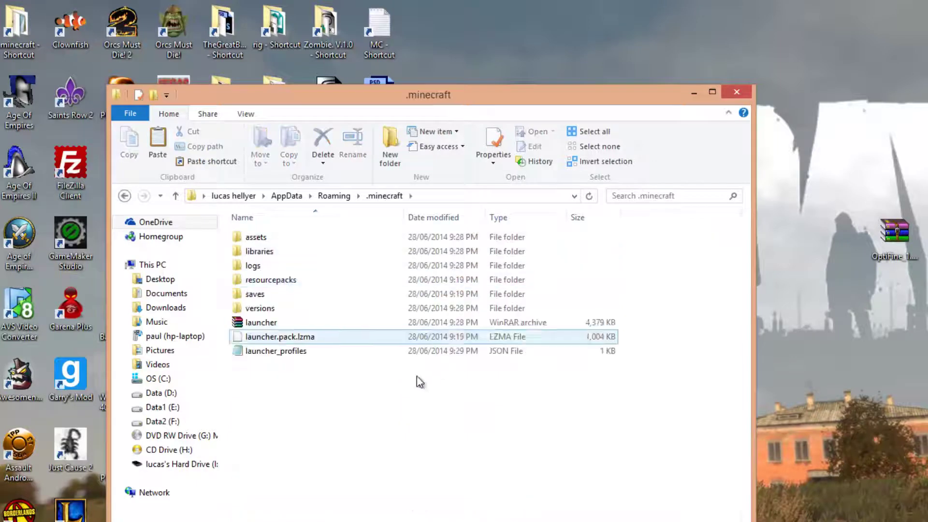
click(259, 314)
double_click(259, 312)
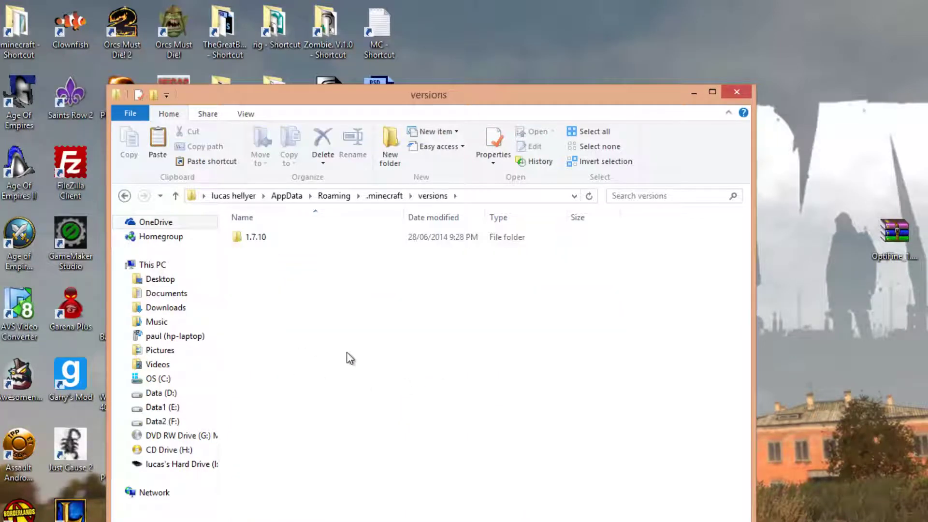
click(262, 240)
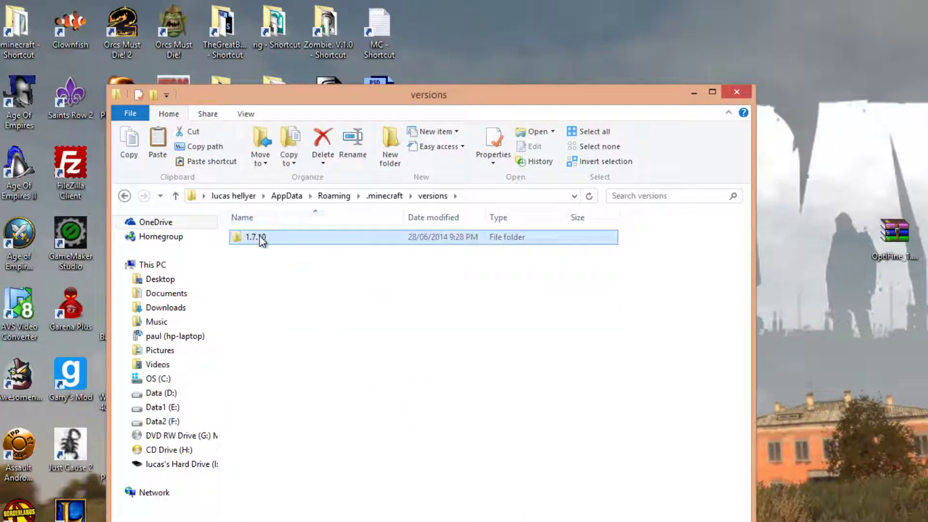
click(375, 280)
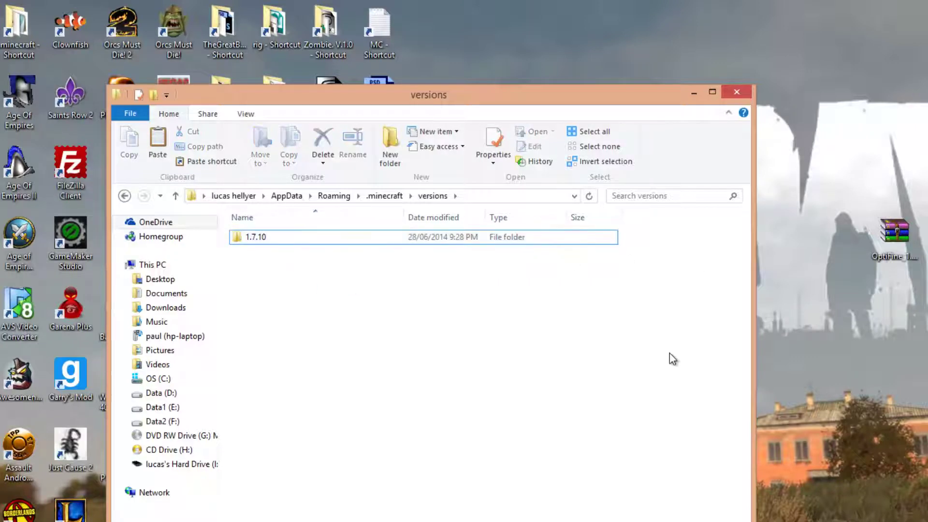
drag(667, 353, 332, 255)
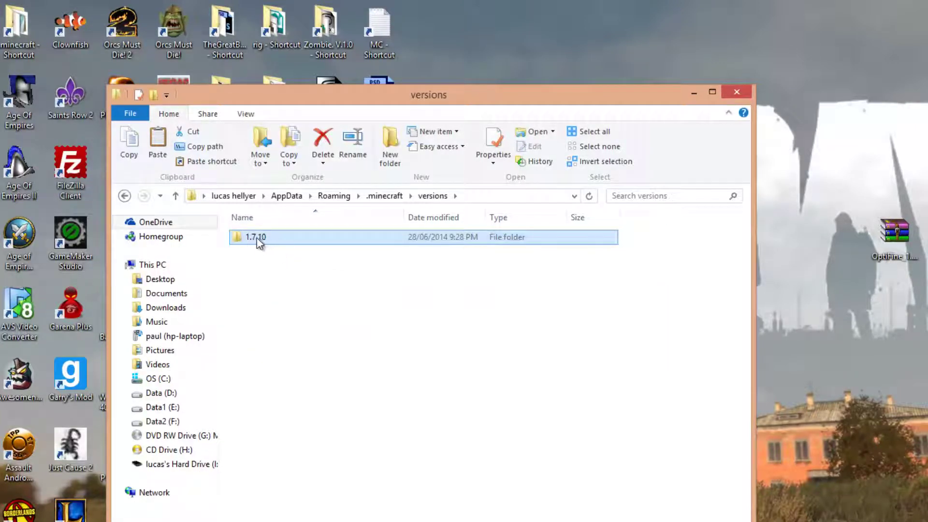
ctrl+click(288, 232)
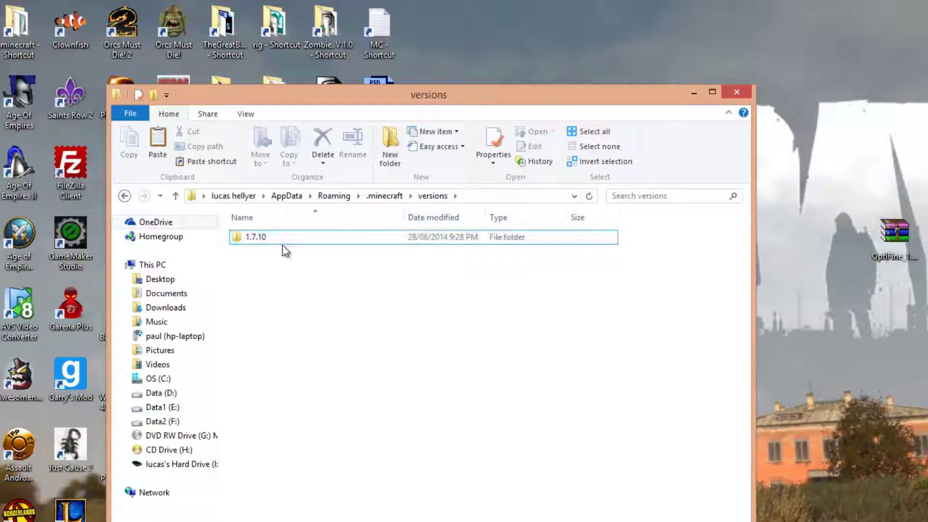
click(341, 246)
drag(679, 272, 321, 286)
- Duplicate the 1.7.10 folder within the versions folder
click(314, 242)
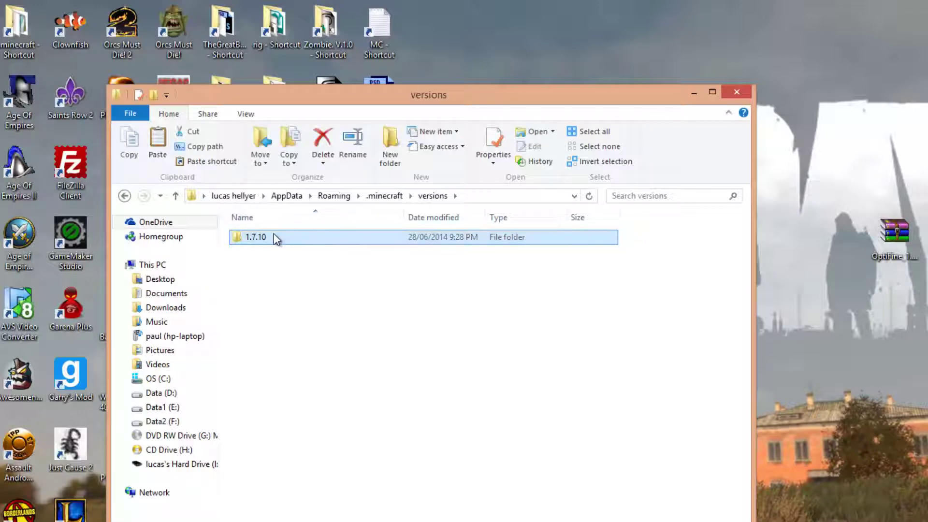
right_click(261, 239)
click(302, 474)
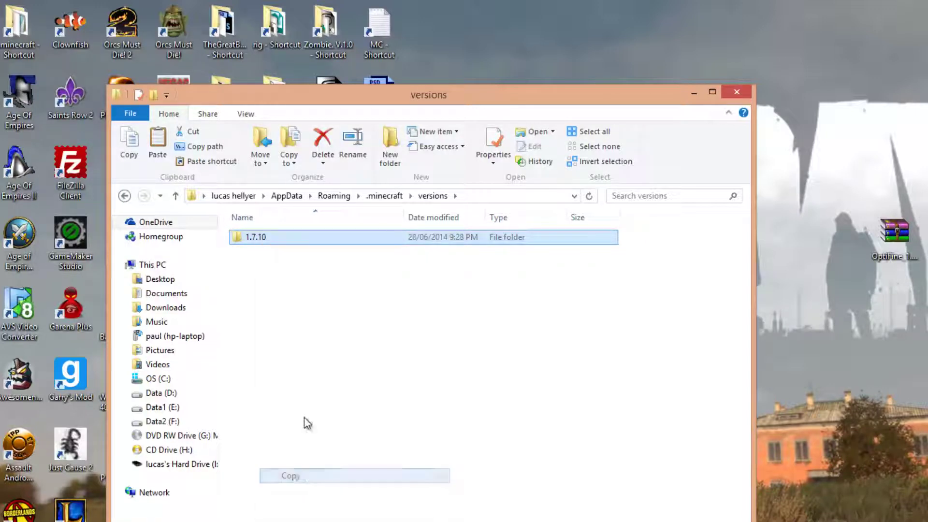
right_click(296, 291)
click(325, 376)
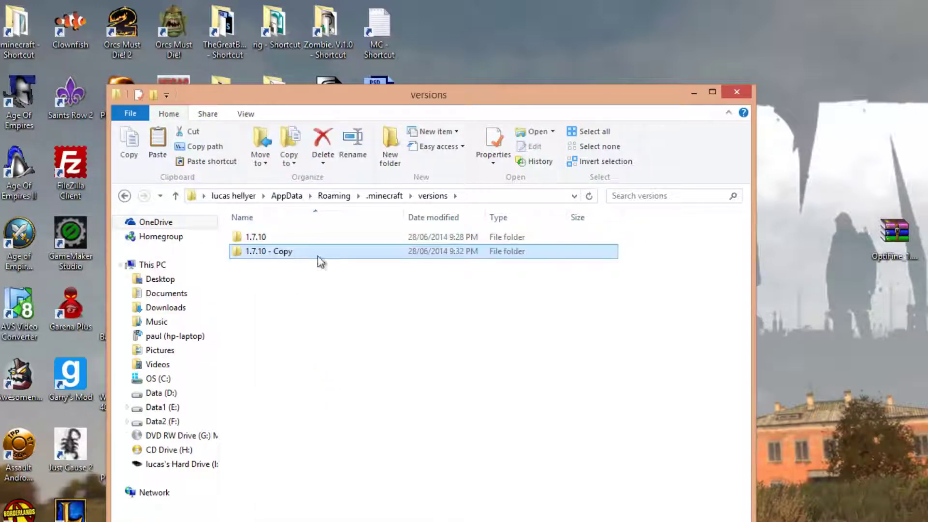
- Rename the copied 1.7.10 folder as optf and open it
right_click(264, 252)
click(273, 242)
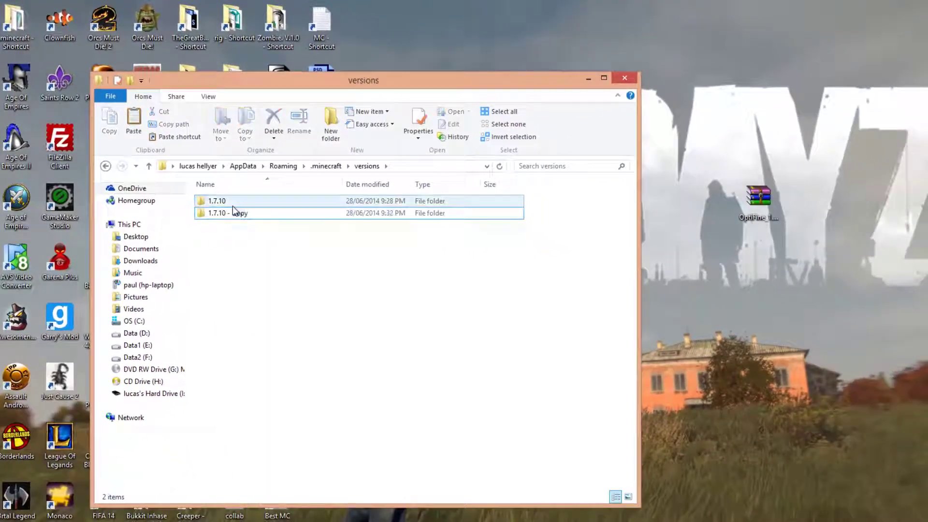
right_click(235, 212)
click(283, 470)
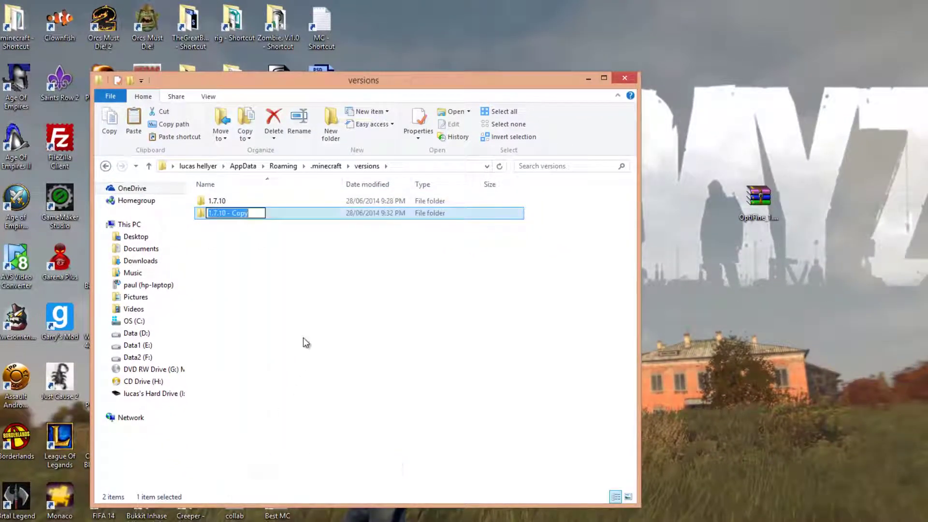
text(opti)
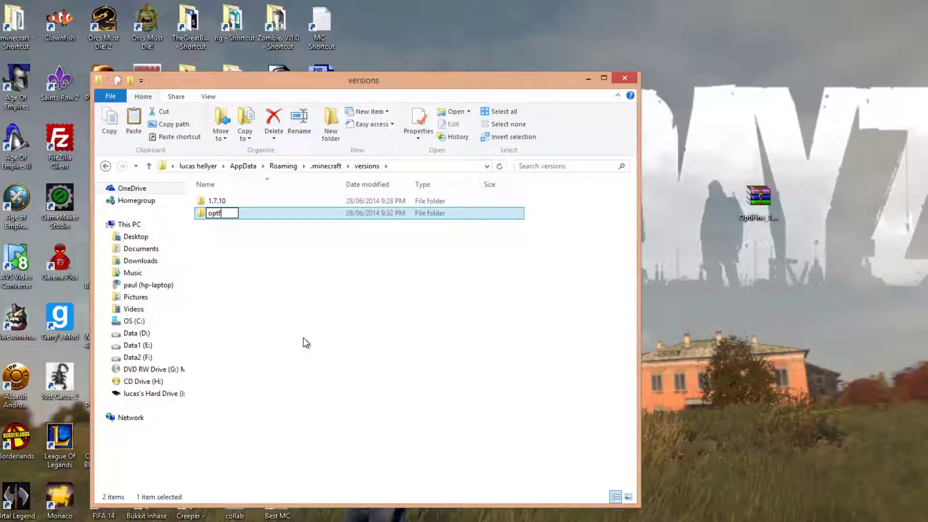
key(Return)
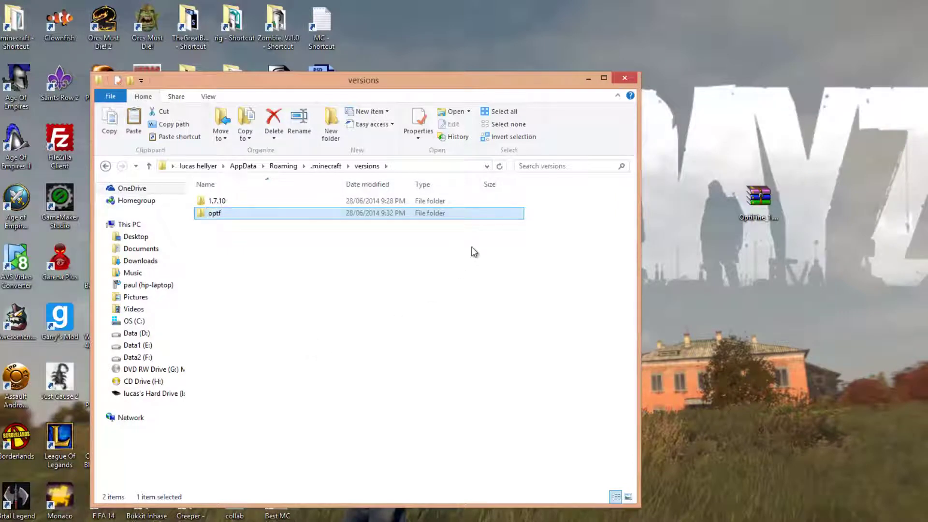
drag(460, 239, 217, 213)
double_click(218, 213)
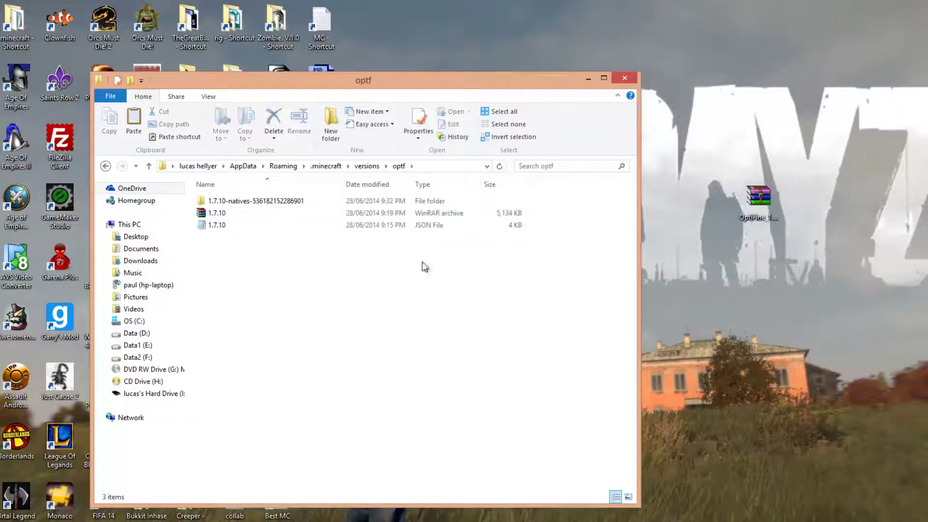
- Delete the 1.7.10-natives folder from the optf folder
click(224, 203)
right_click(224, 203)
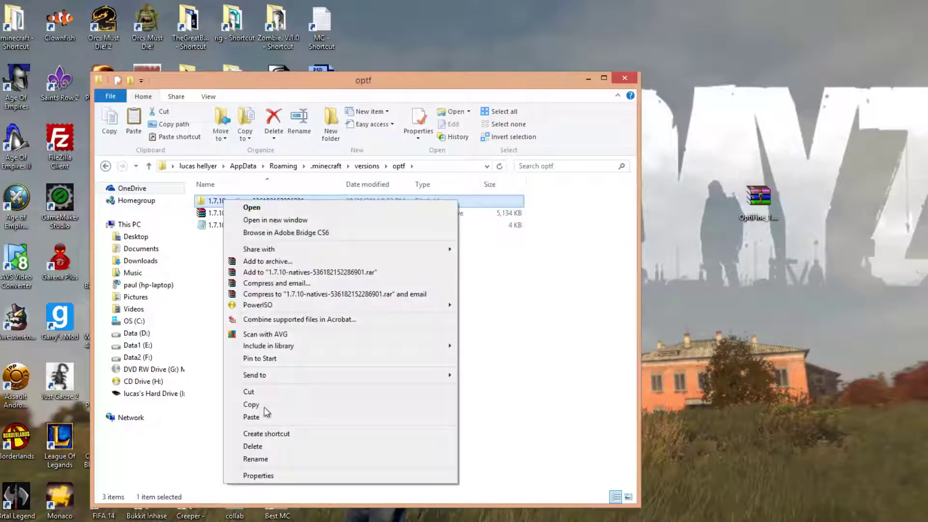
click(260, 456)
click(338, 200)
right_click(325, 199)
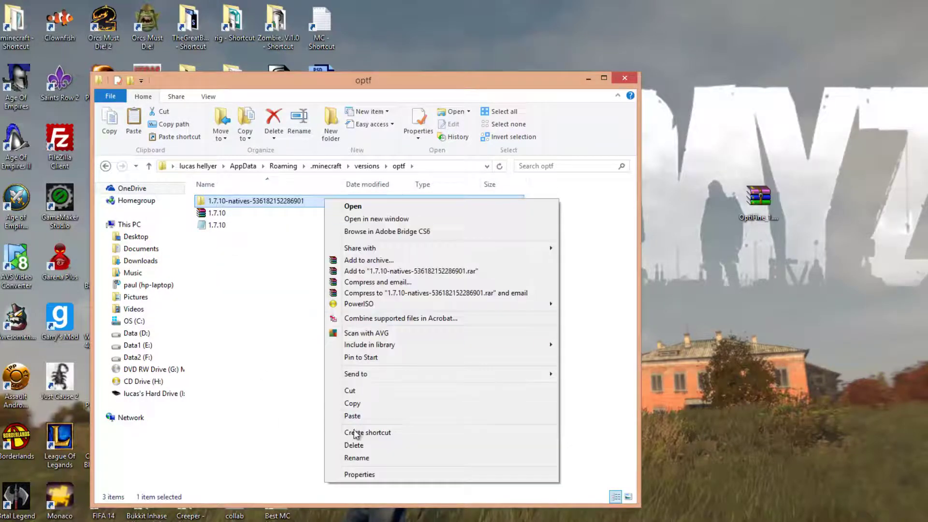
click(353, 446)
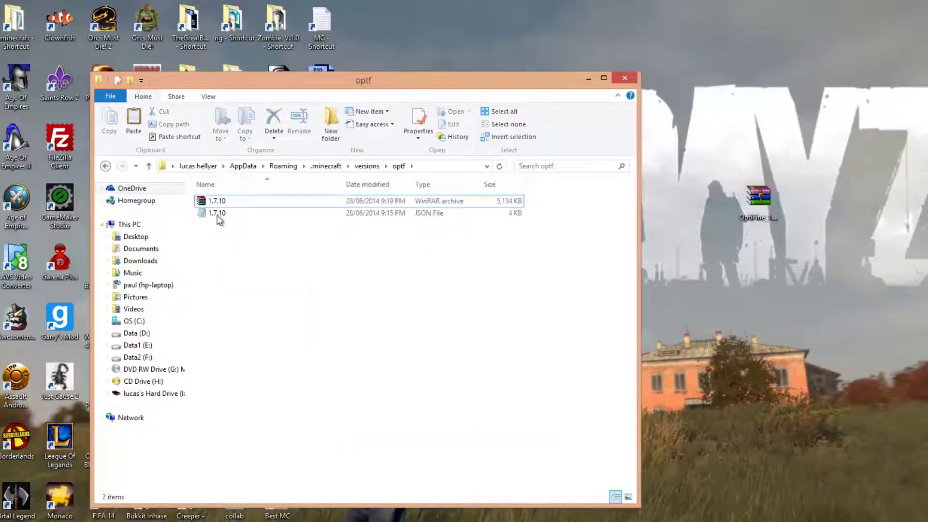
- Rename both 1.7.10 files in the folder, the WinRAR archive and the JSON file, as optf
drag(389, 256, 191, 193)
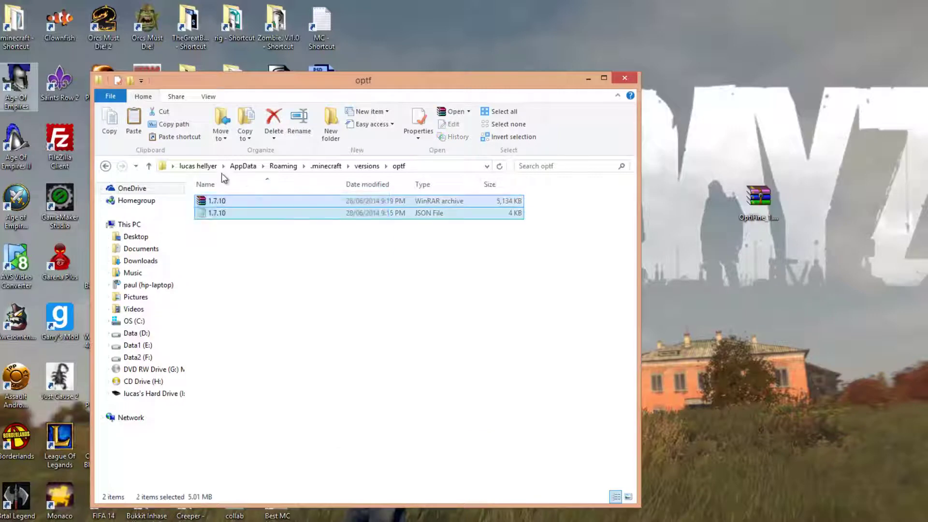
right_click(216, 208)
click(255, 383)
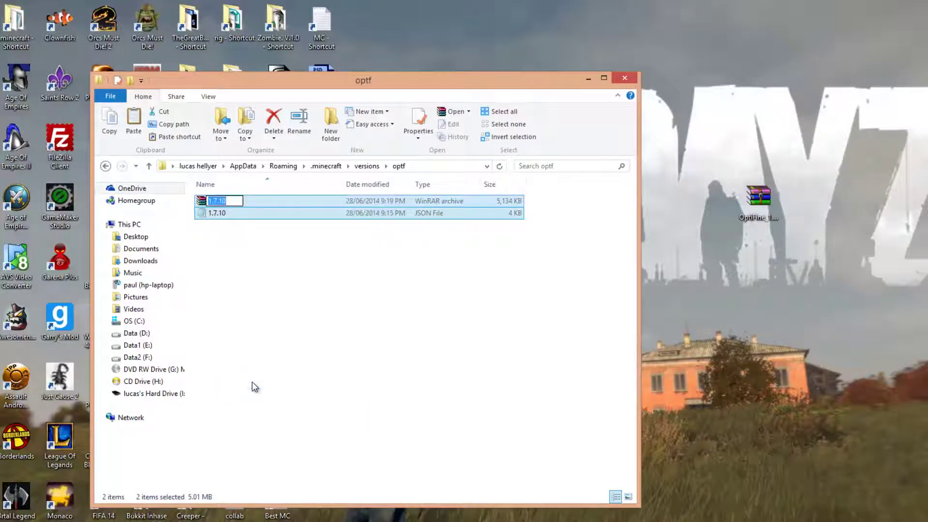
text(optf)
key(Return)
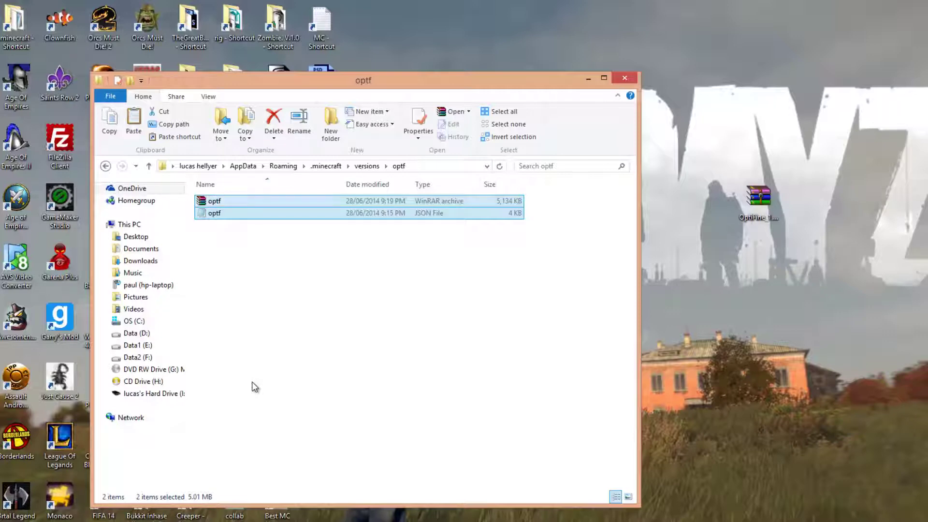
- Open the optf JSON file in Notepad, keeping it as the app for all .json files
click(327, 290)
drag(391, 302, 299, 263)
drag(553, 264, 227, 213)
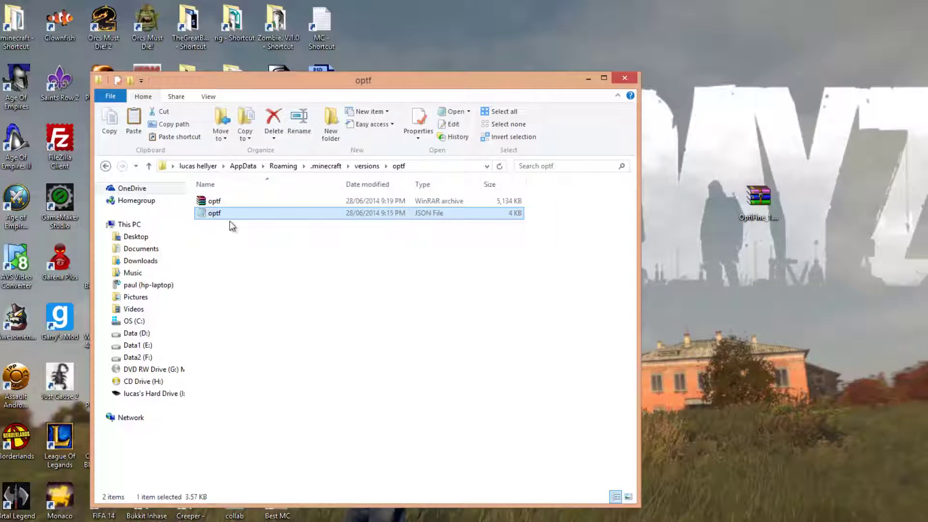
right_click(222, 215)
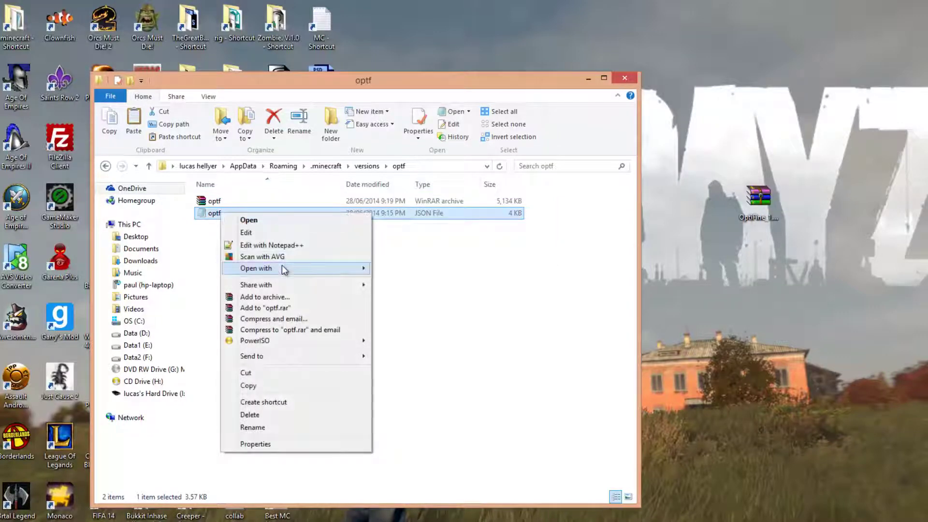
mouse_move(290, 267)
click(412, 298)
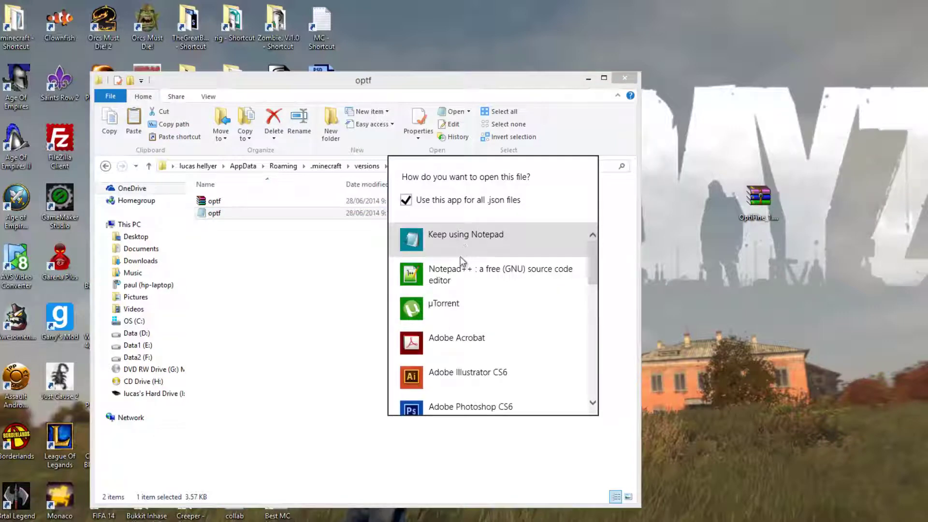
scroll(429, 264, down, 3)
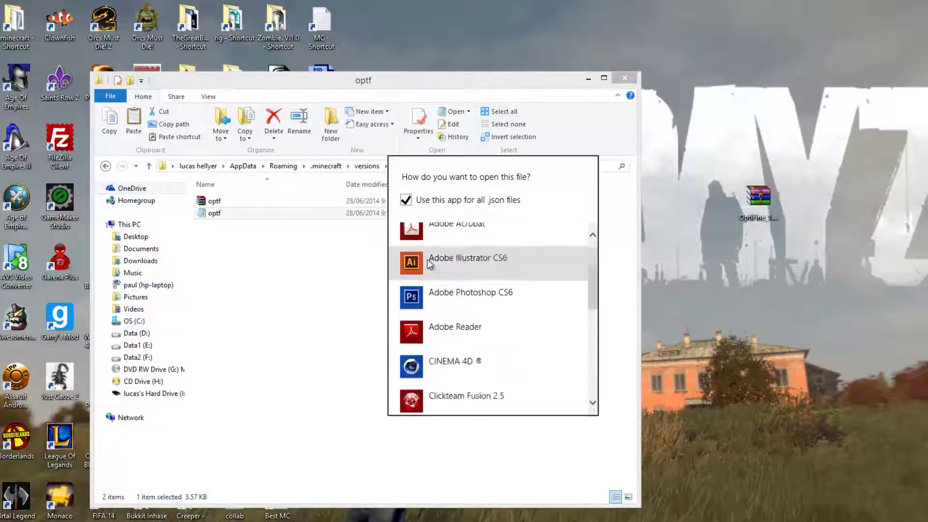
scroll(435, 276, down, 10)
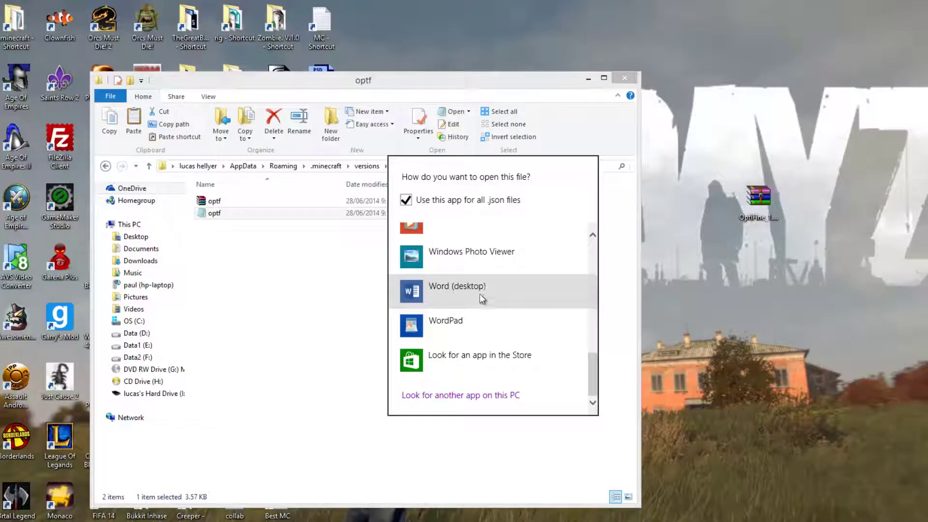
scroll(503, 297, up, 13)
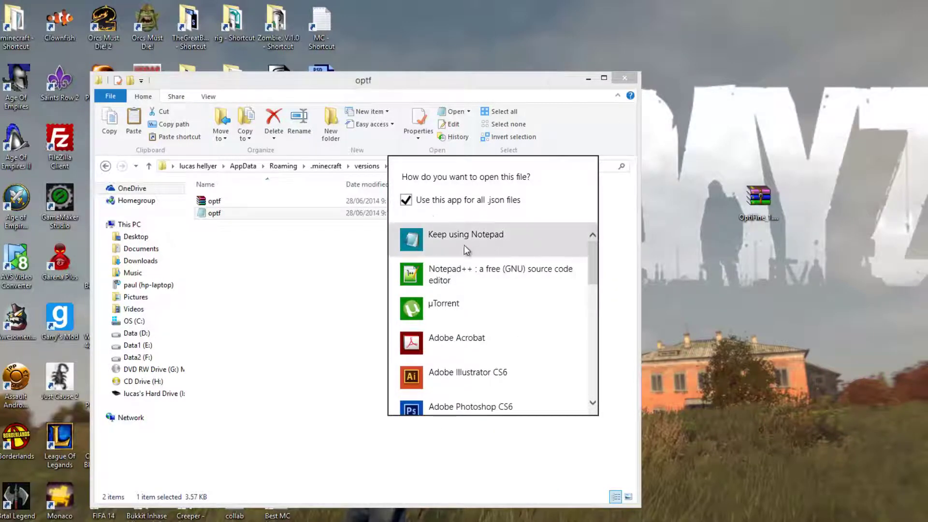
click(448, 237)
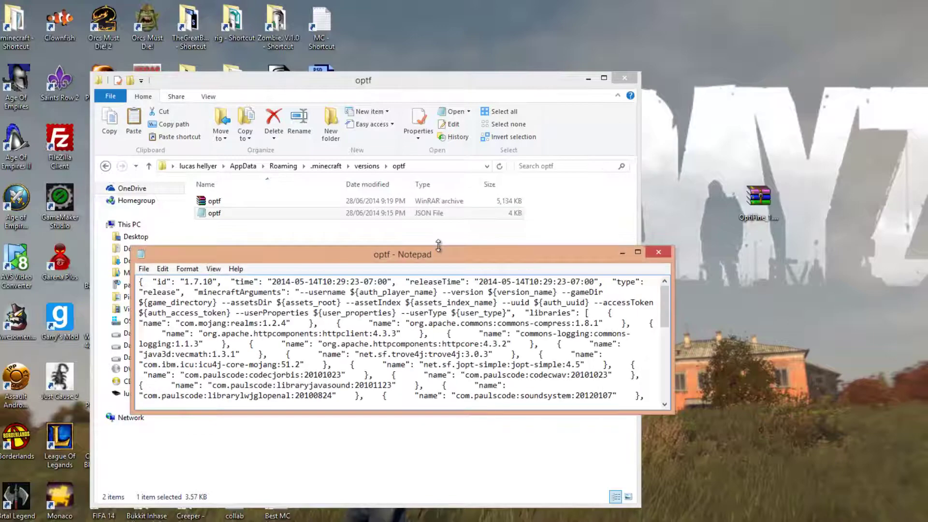
- Replace the "id" value at the start of the JSON with optf, then save and close the file
scroll(358, 342, down, 6)
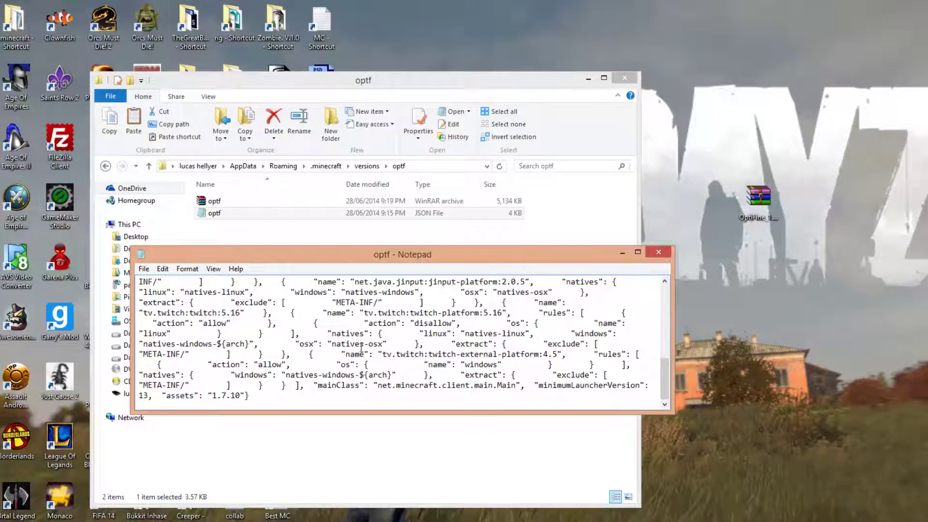
scroll(620, 333, up, 6)
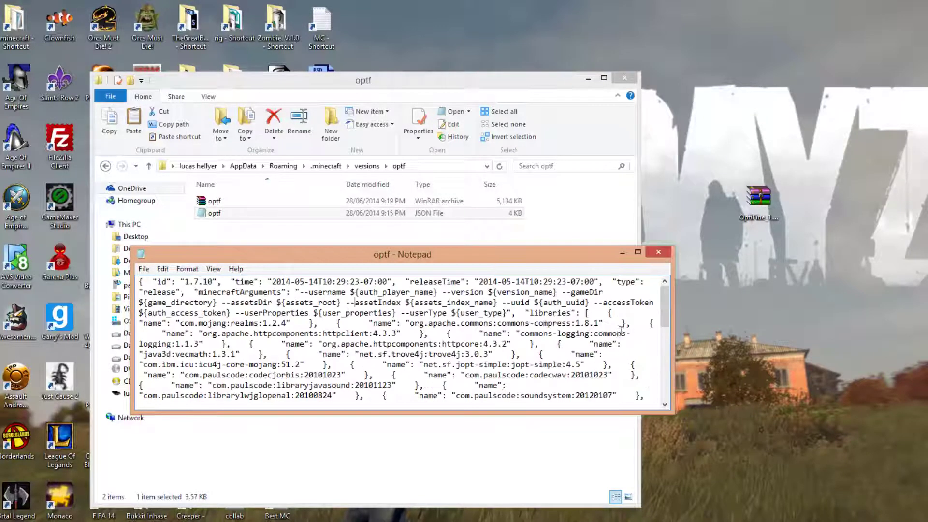
drag(212, 281, 181, 283)
click(220, 287)
drag(213, 282, 181, 282)
key(BackSpace)
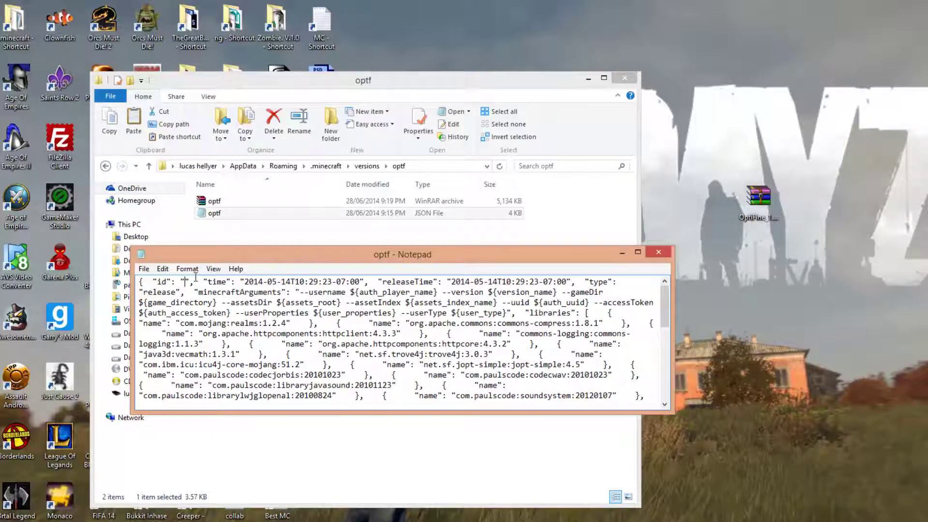
text(optf)
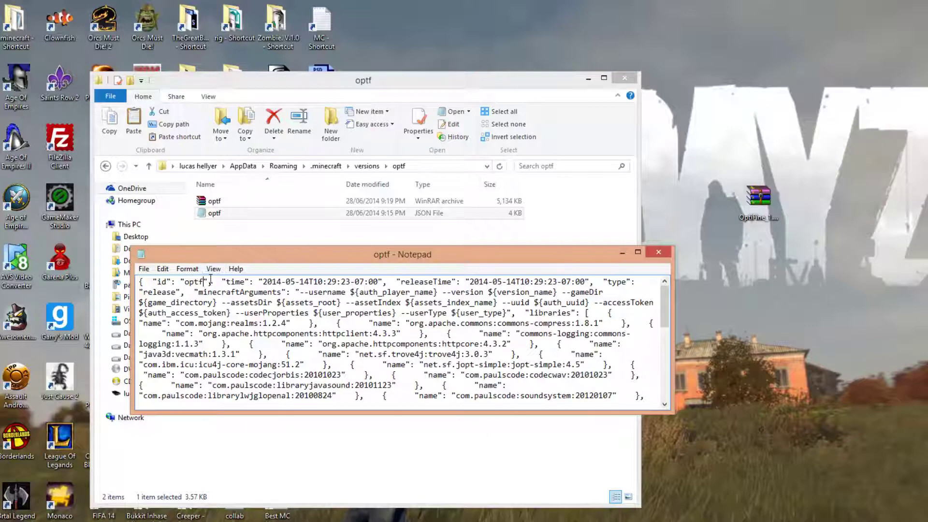
click(143, 269)
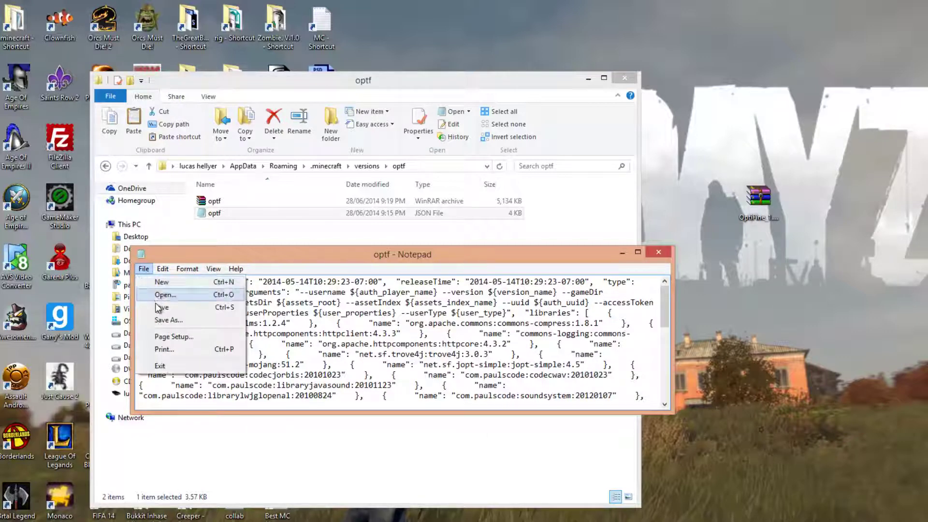
click(154, 308)
click(658, 253)
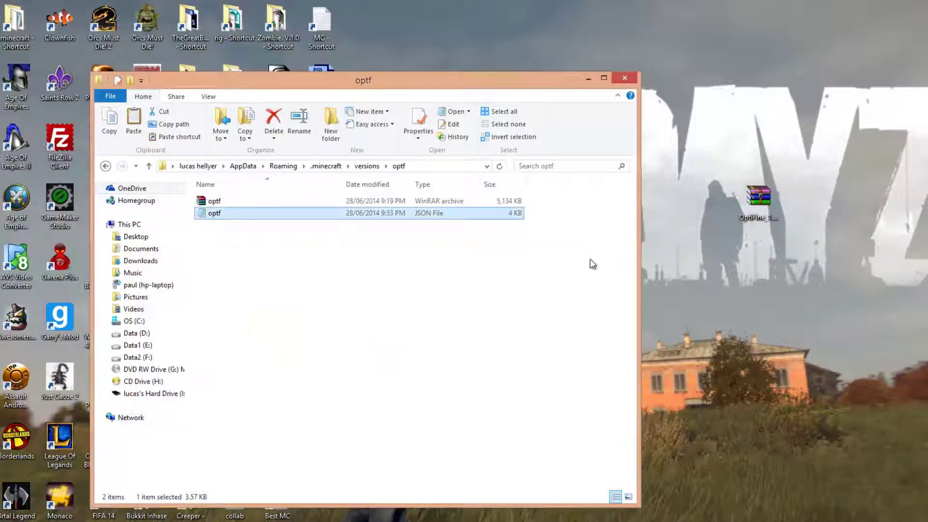
- Reopen the JSON file in the optf folder to check its id, then close it and return to the versions folder
click(365, 166)
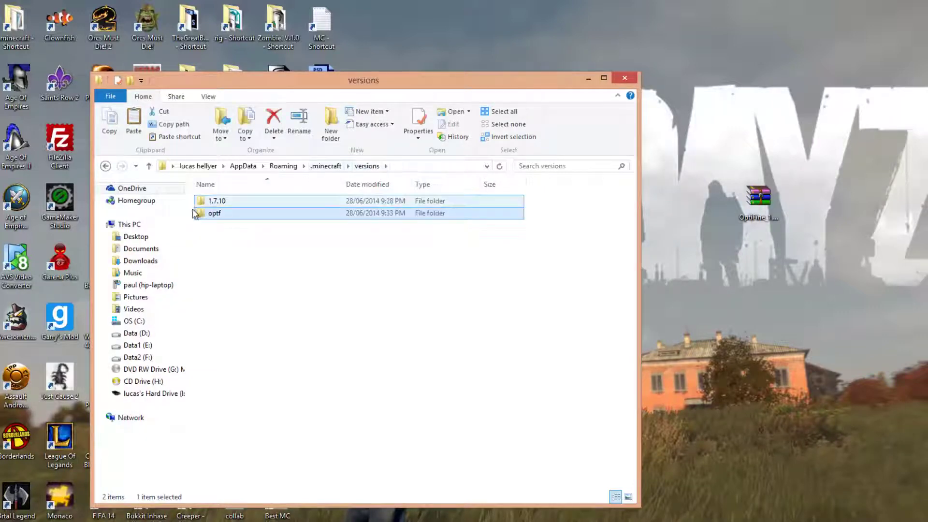
double_click(216, 215)
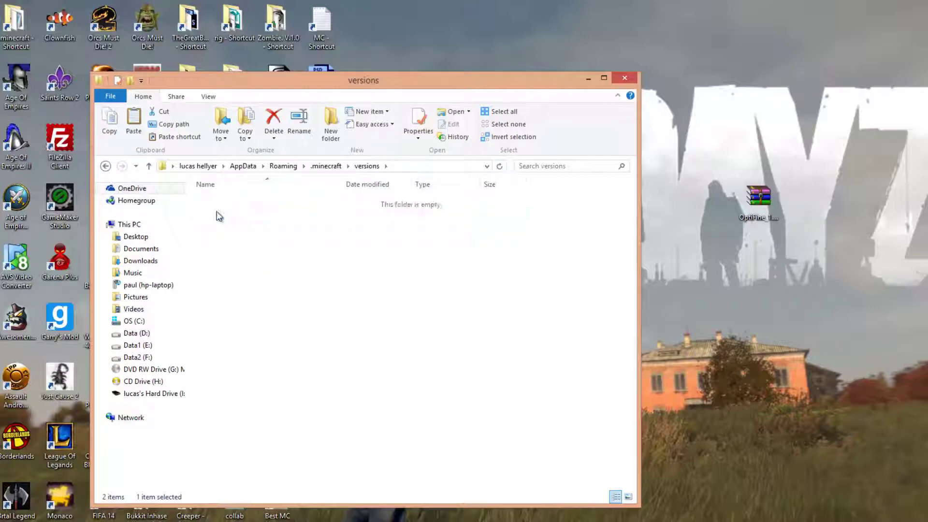
drag(490, 267, 229, 216)
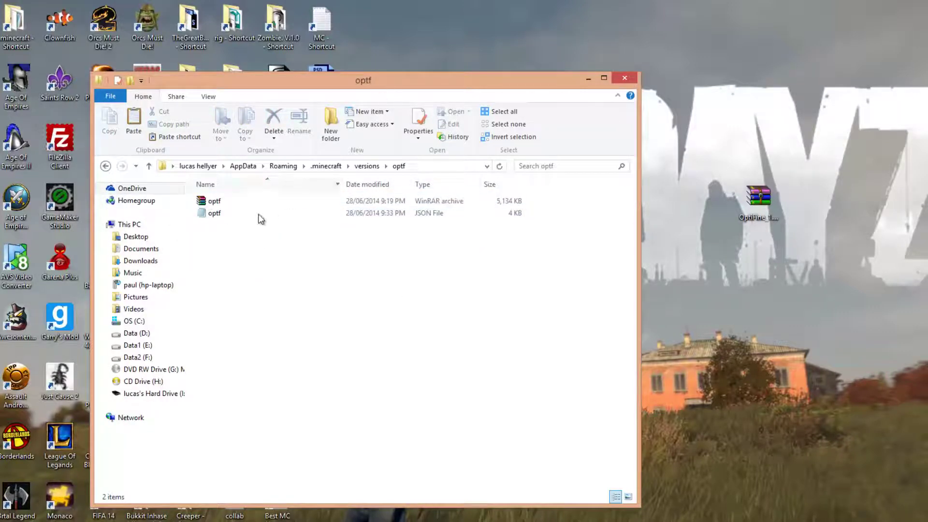
double_click(227, 215)
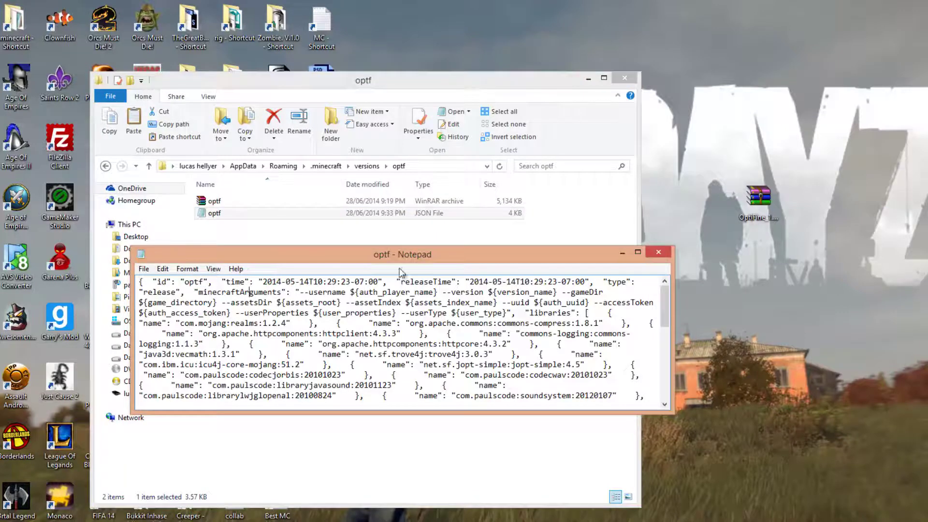
click(658, 252)
click(367, 166)
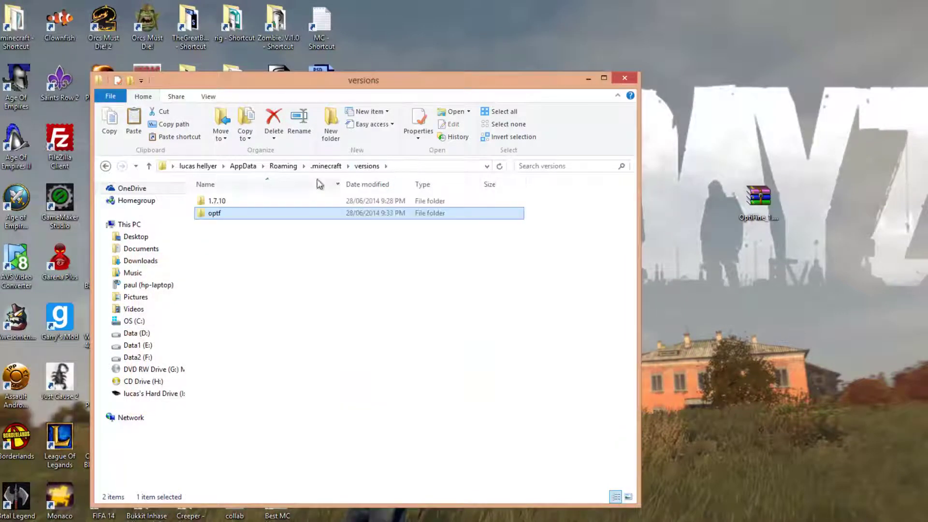
- Open the optf folder inside versions
click(230, 200)
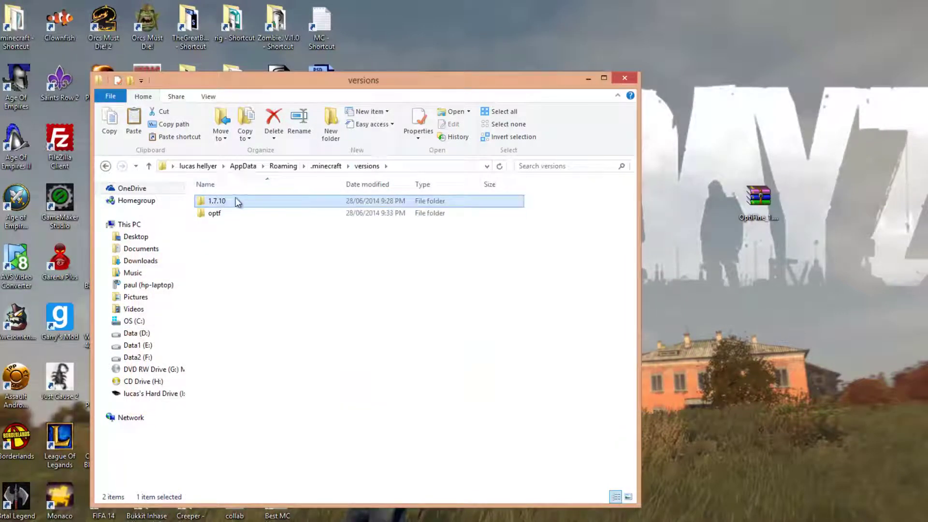
click(226, 216)
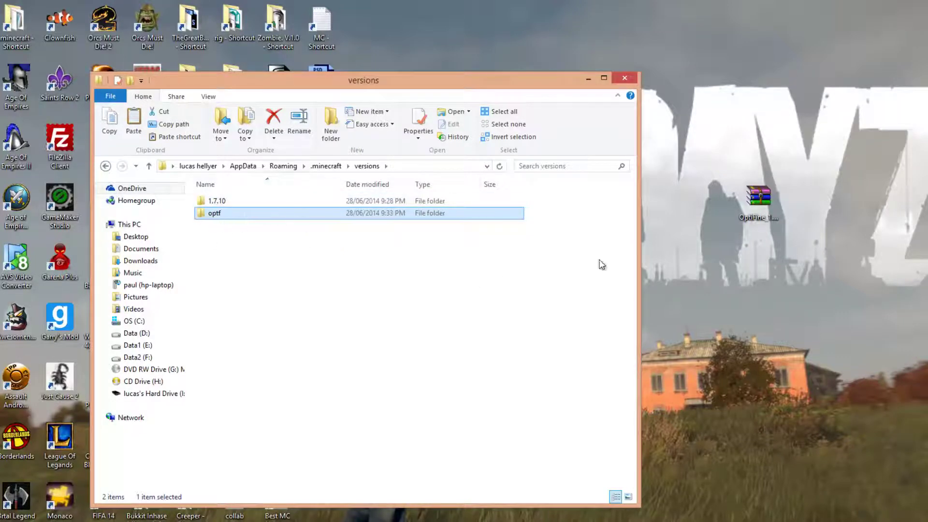
double_click(211, 214)
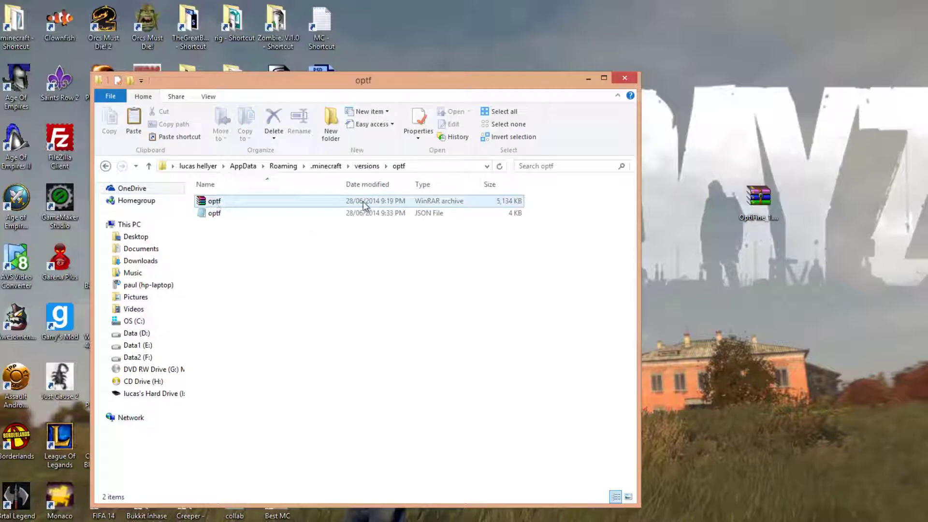
- Open the optf jar with WinRAR archiver as the app for all .jar files and move its window clear of the OptiFine file
click(271, 204)
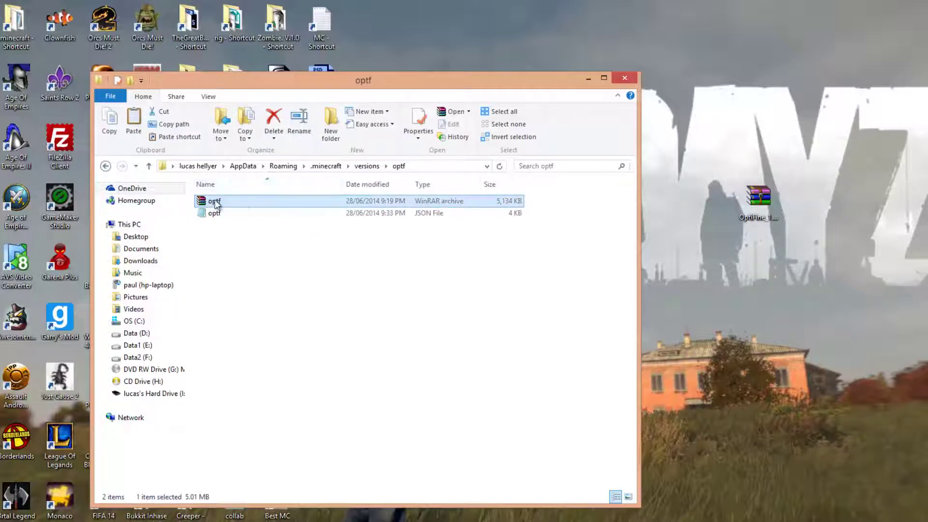
right_click(215, 205)
mouse_move(268, 276)
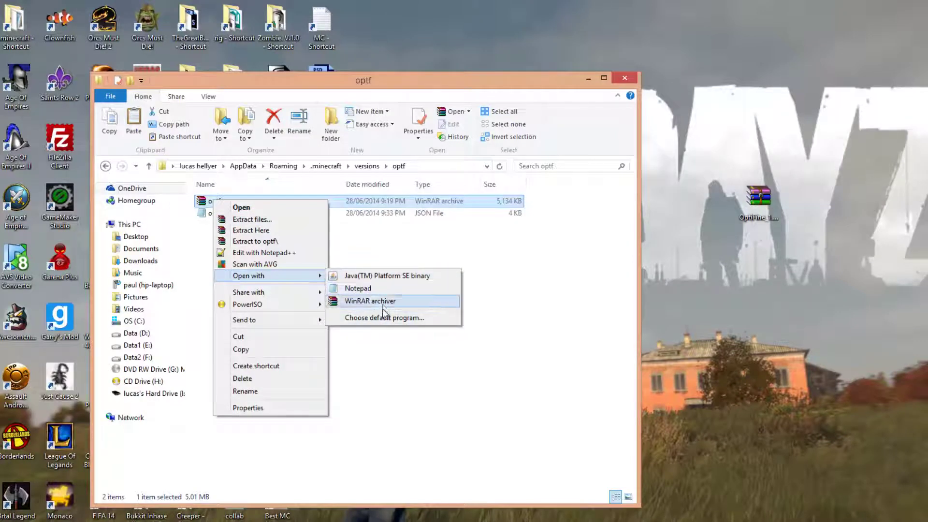
click(358, 319)
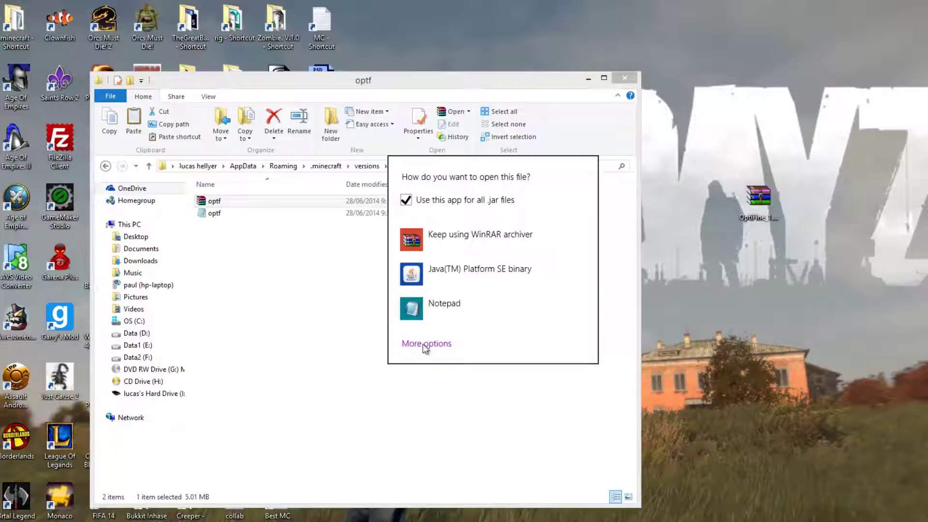
click(424, 344)
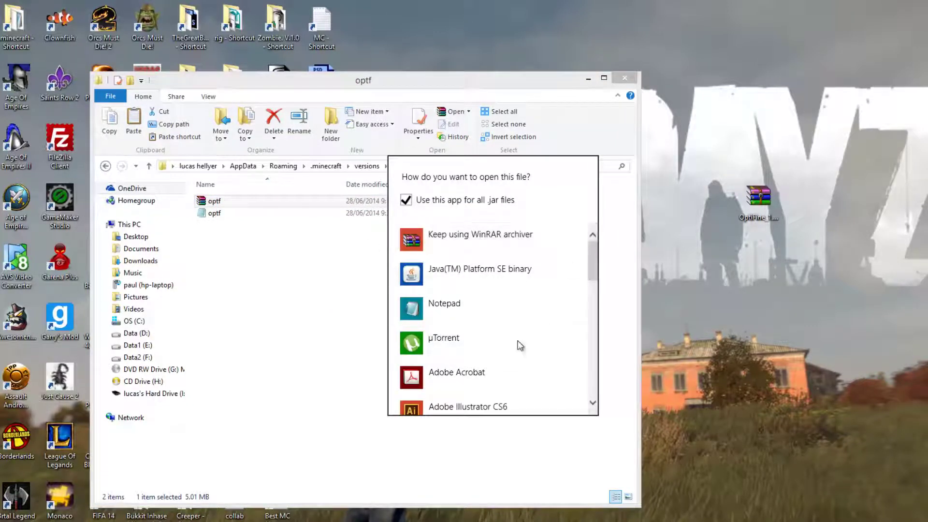
scroll(471, 273, down, 10)
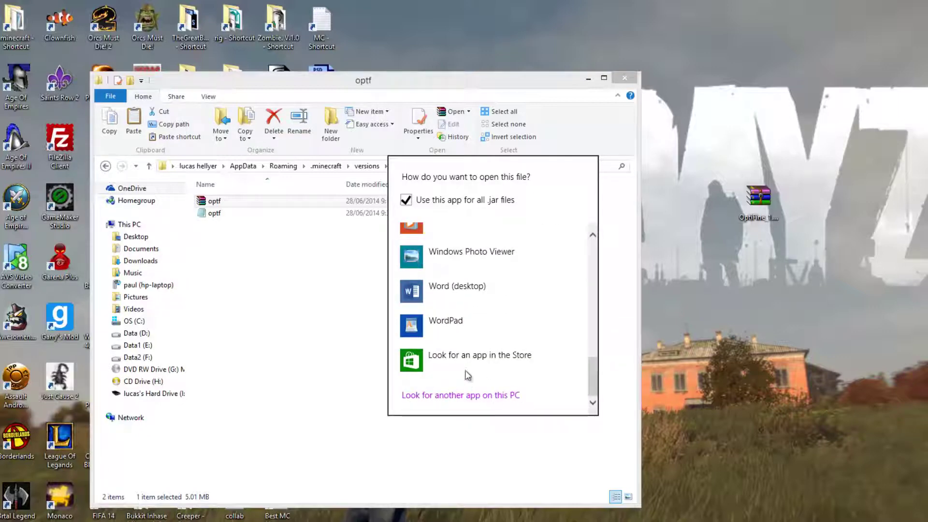
scroll(497, 338, up, 1)
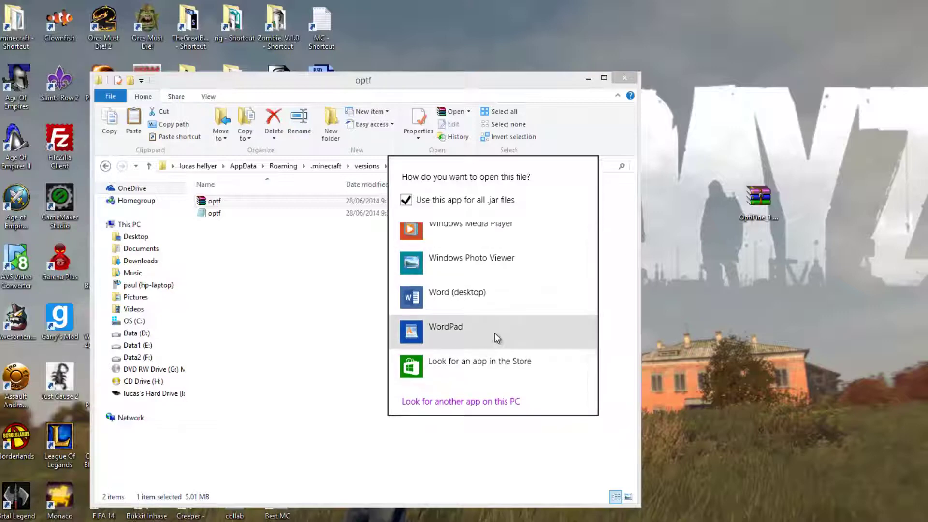
scroll(498, 334, up, 10)
click(464, 238)
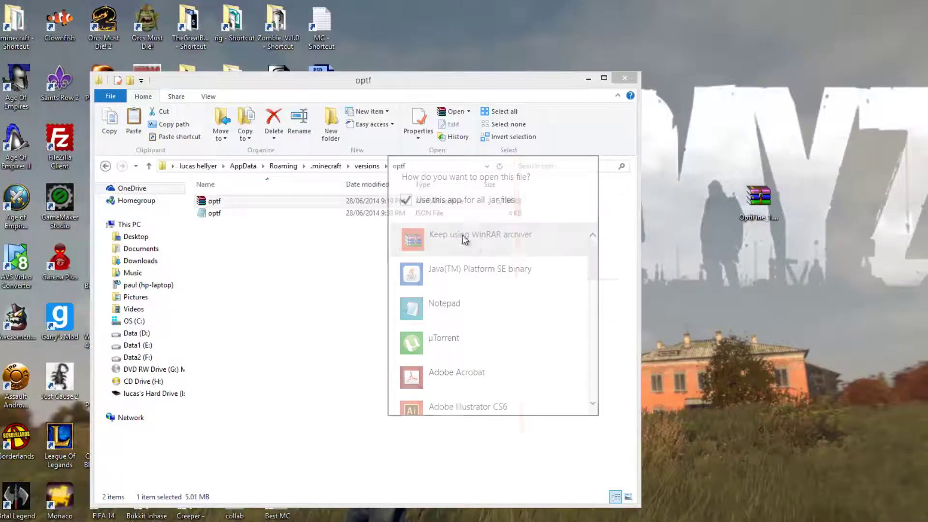
drag(634, 65, 111, 7)
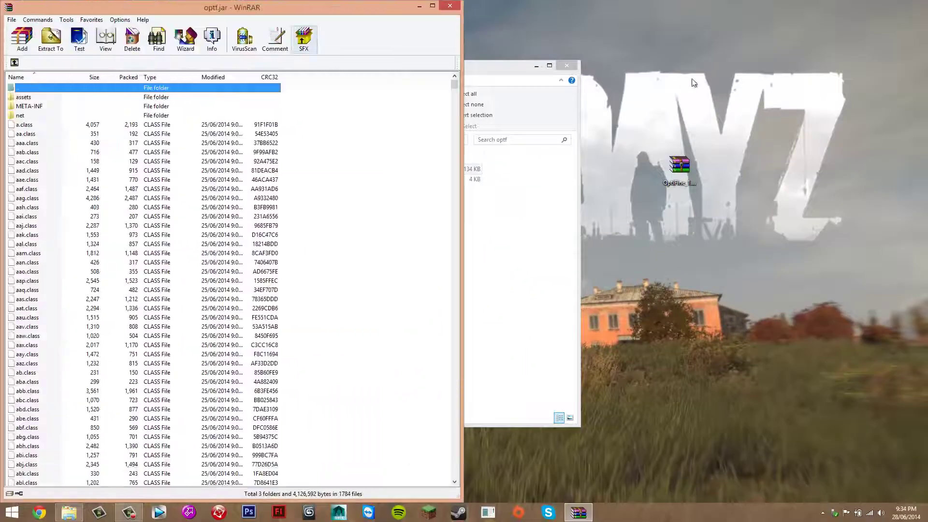
- Close the optf folder window and delete the META-INF folder from optf.jar
click(580, 79)
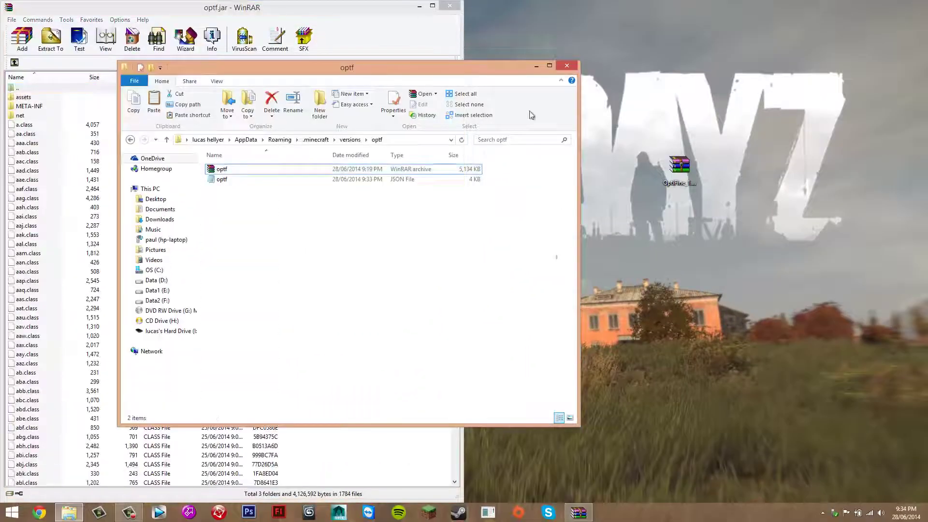
click(567, 66)
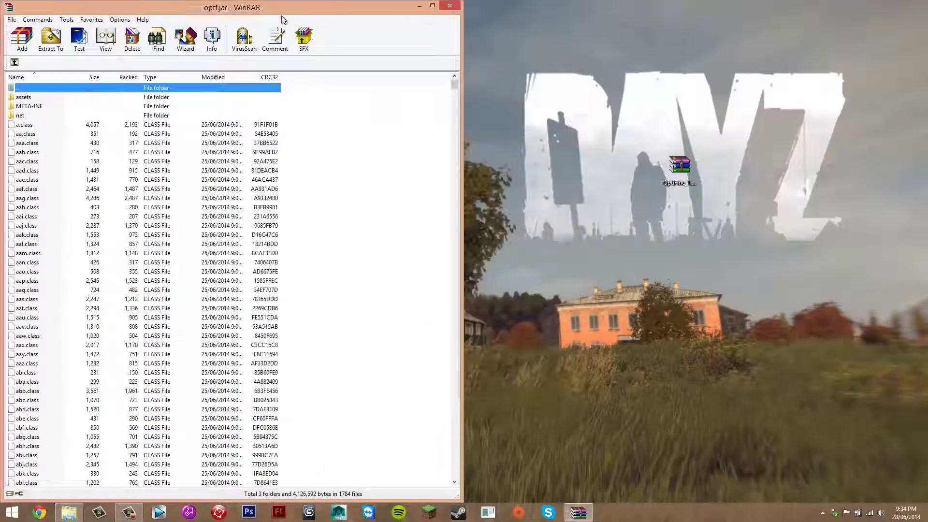
click(10, 107)
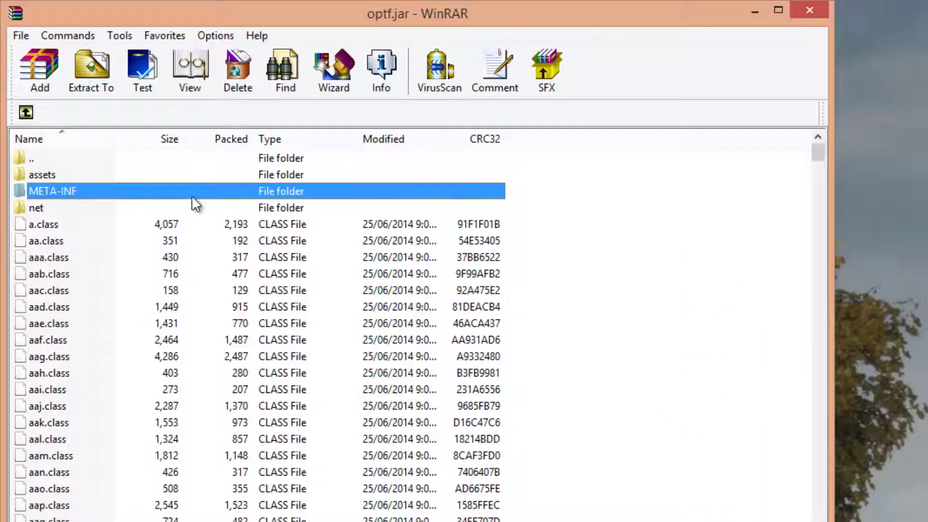
right_click(41, 191)
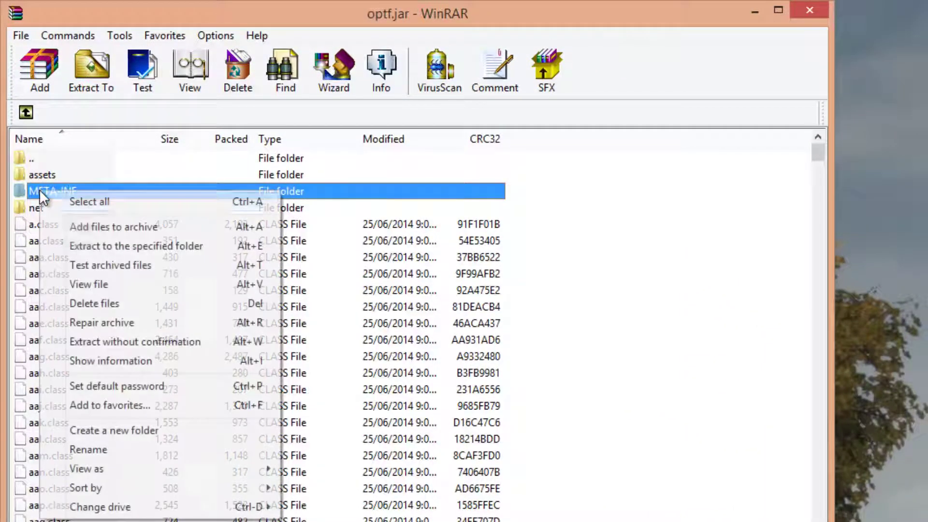
click(99, 308)
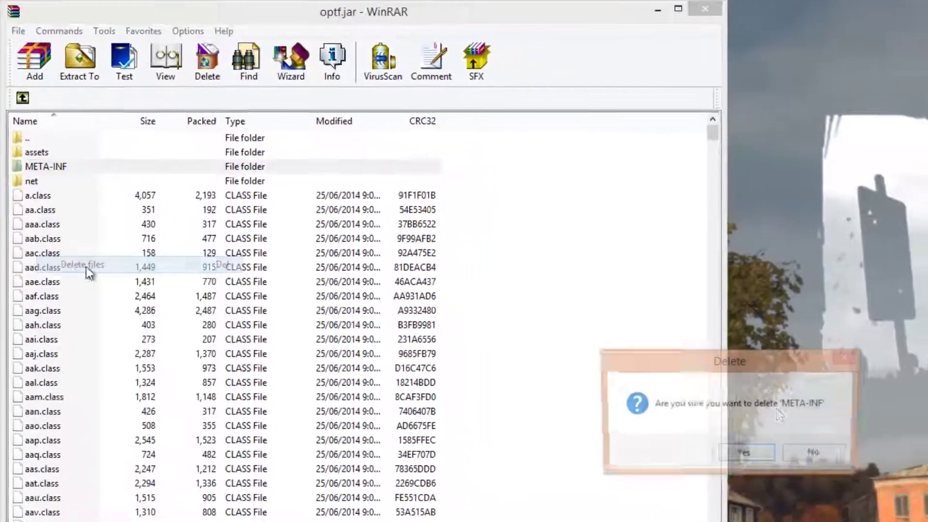
click(747, 453)
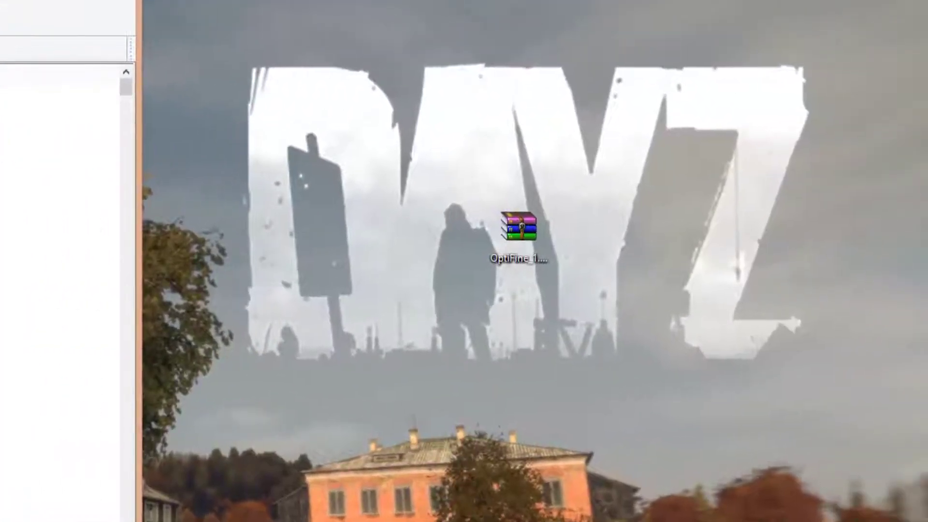
- Open the OptiFine_1.7.10_HD_U_A2 file on the desktop with WinRAR archiver
drag(409, 167, 739, 391)
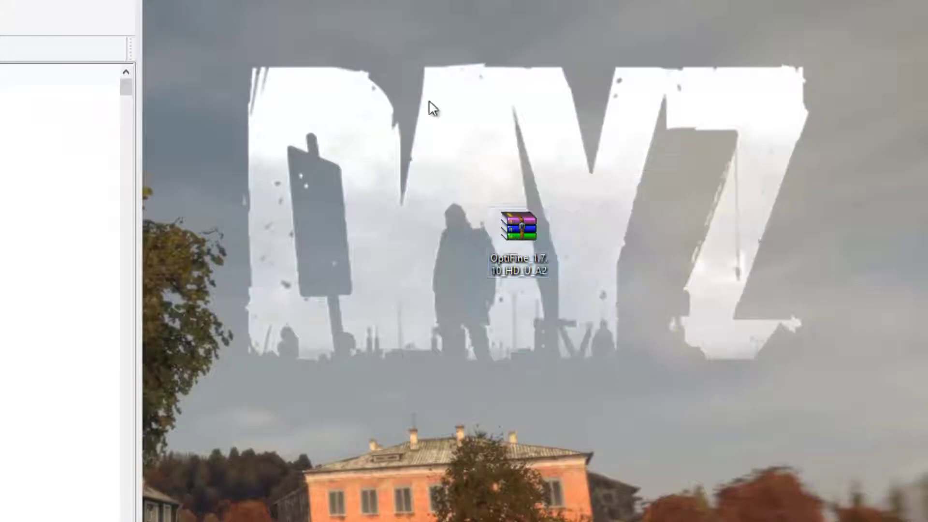
right_click(515, 222)
mouse_move(537, 335)
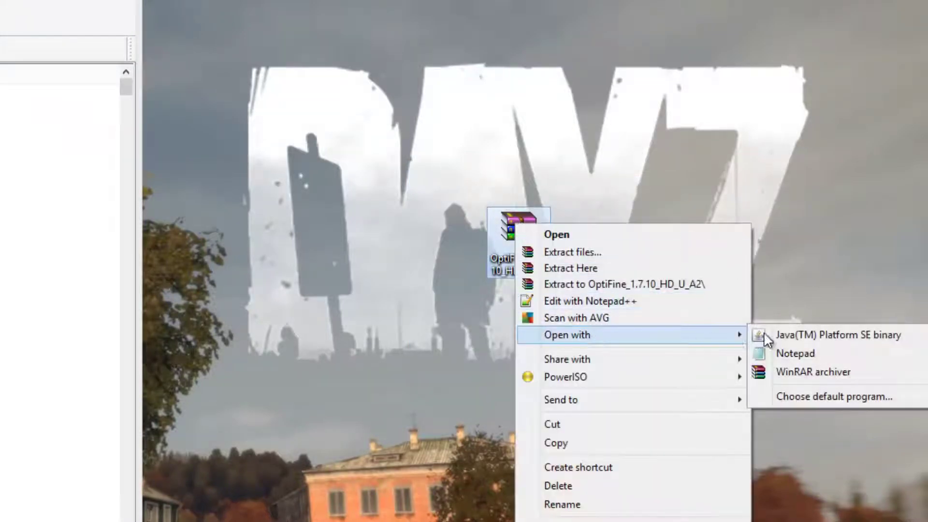
click(801, 371)
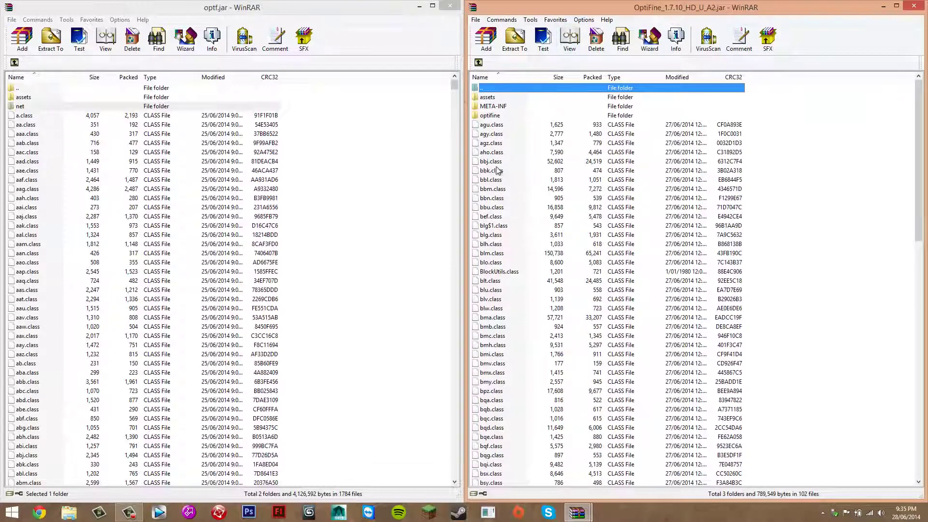
- Copy all files and folders from the OptiFine archive into optf.jar, using the Add and replace files update mode
key(ctrl+a)
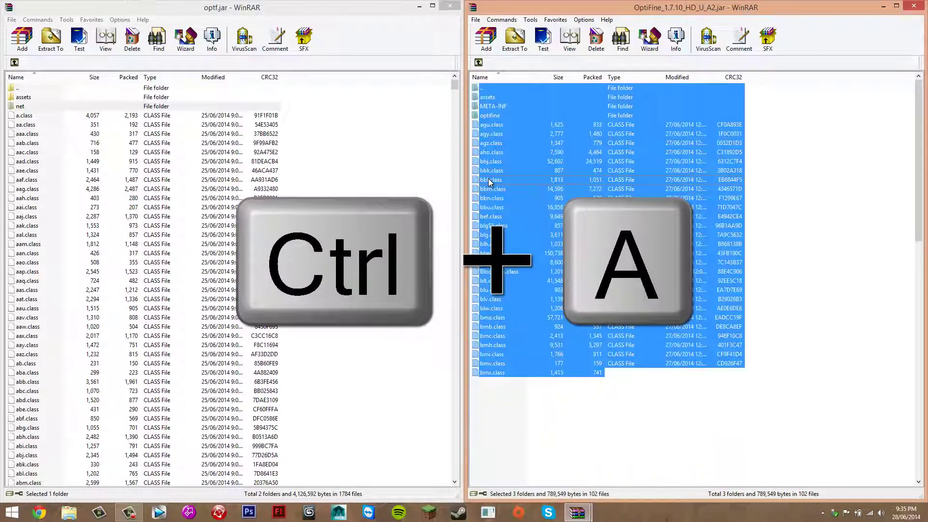
scroll(534, 170, down, 20)
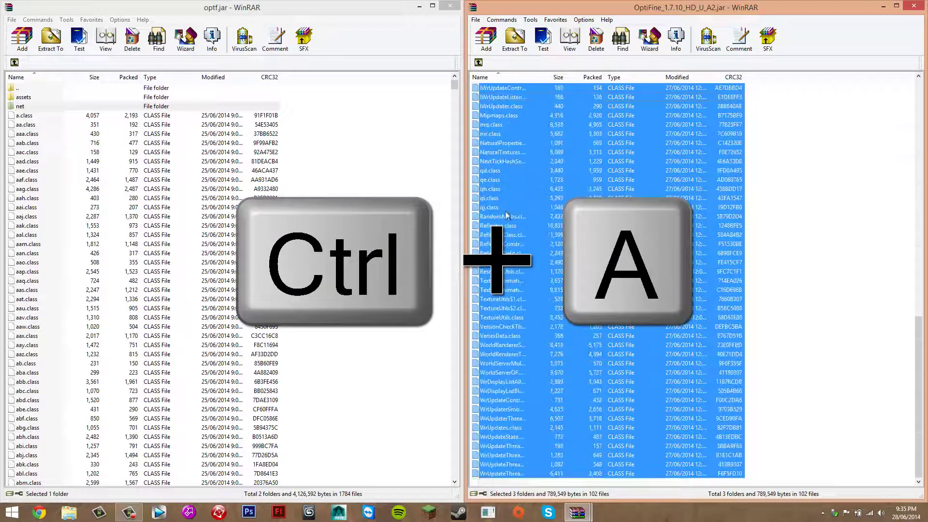
scroll(505, 203, up, 7)
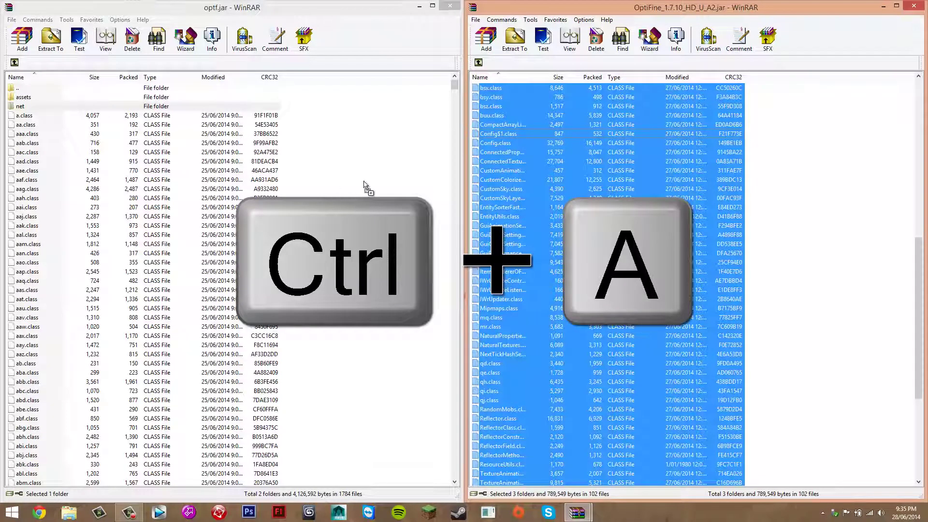
drag(364, 186, 349, 127)
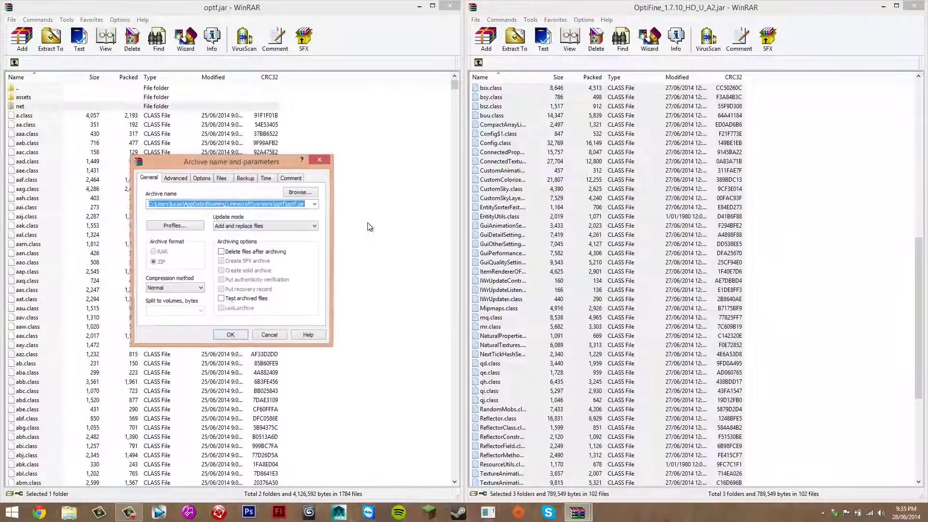
click(226, 335)
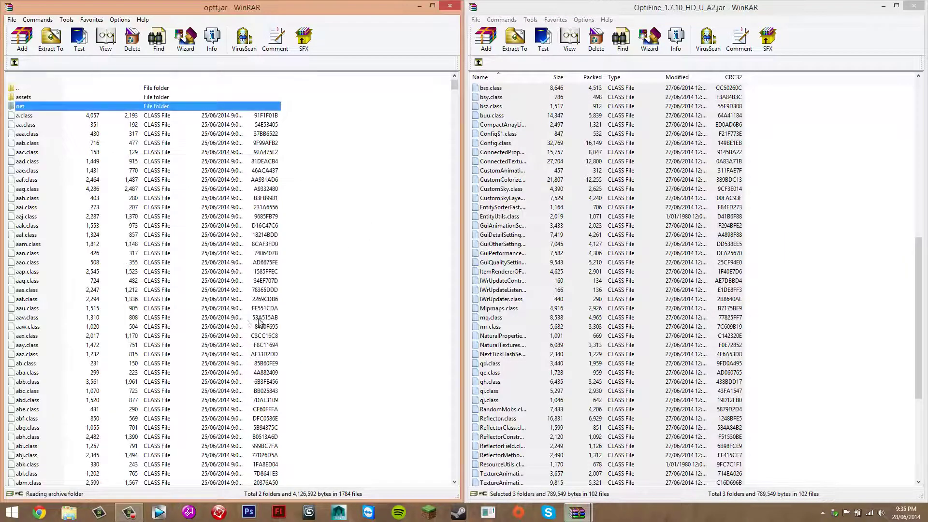
- Close both archive windows and delete the OptiFine_1.7.10_HD_U_A2 file from the desktop
click(758, 11)
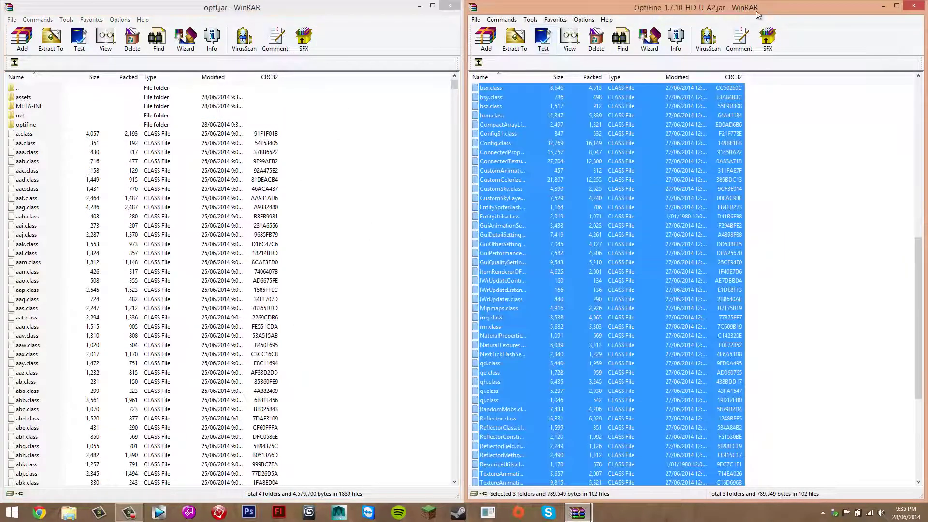
click(865, 157)
click(384, 67)
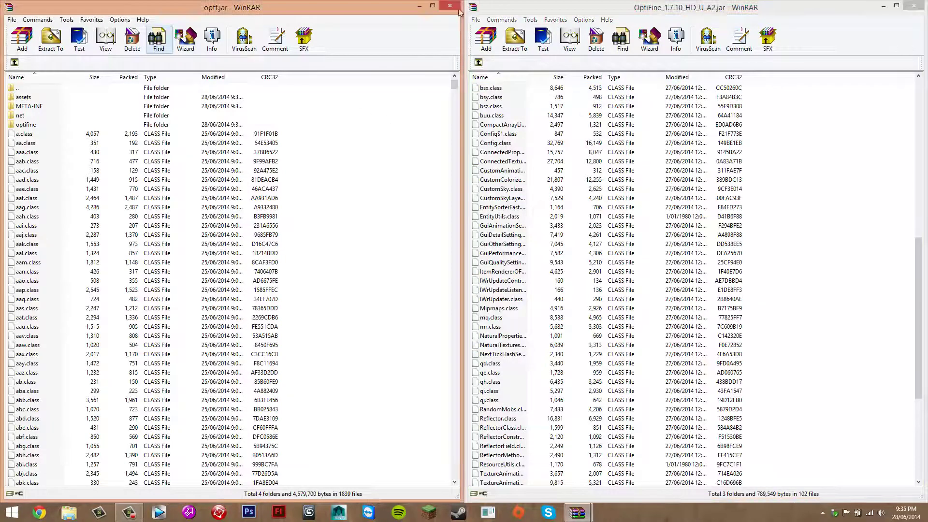
drag(285, 9, 406, 52)
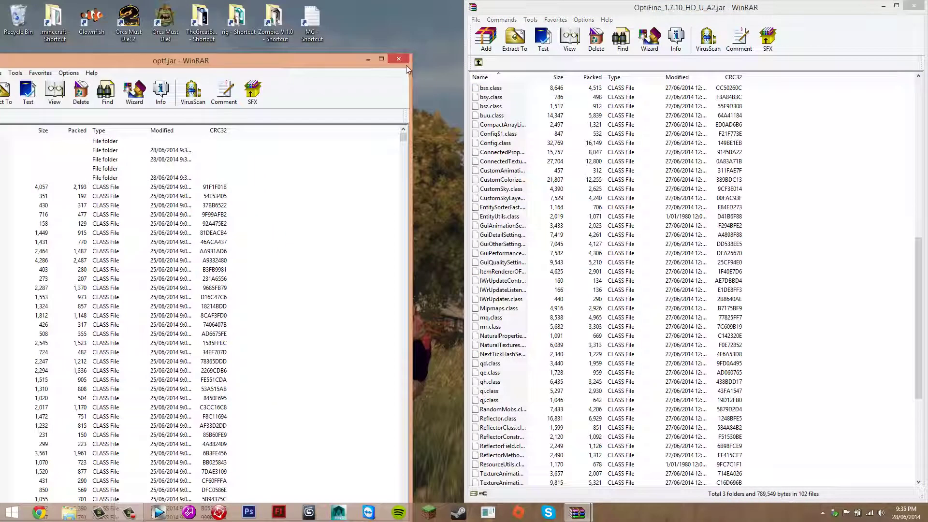
click(402, 60)
drag(877, 7, 690, 96)
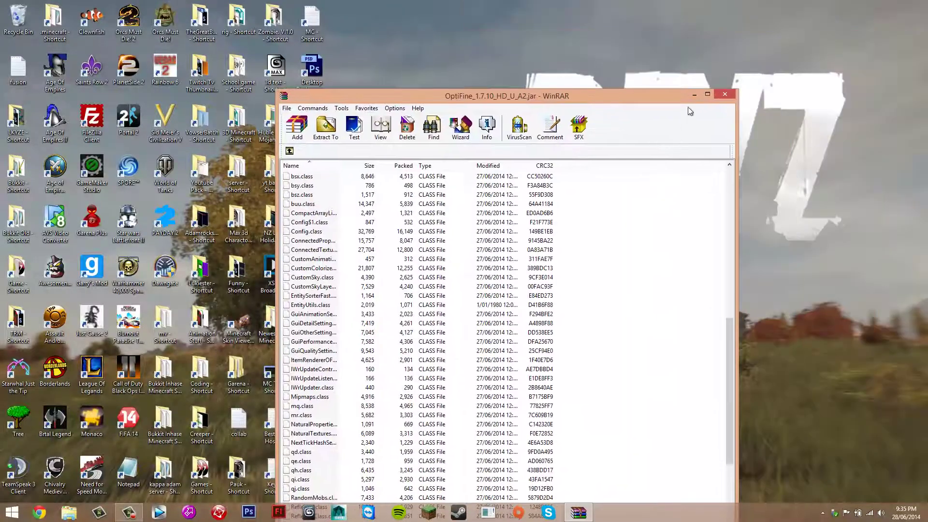
click(722, 97)
right_click(682, 171)
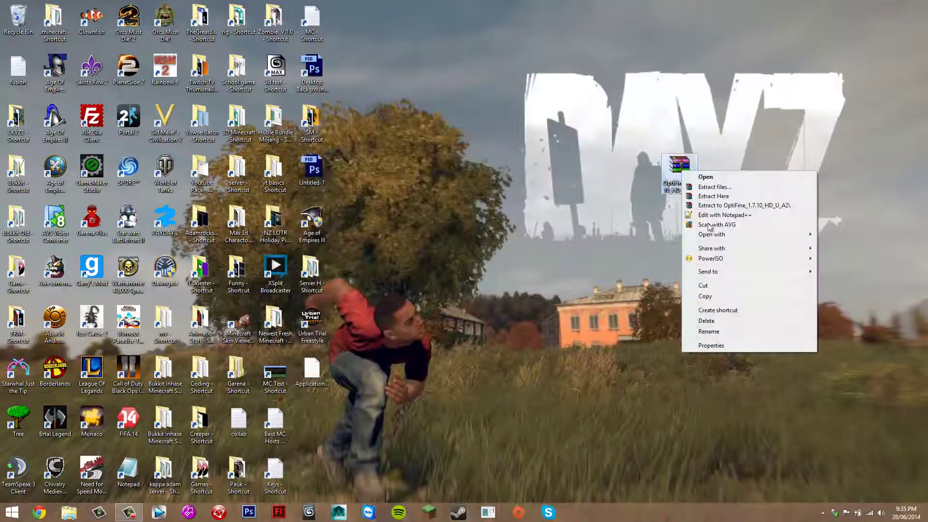
click(706, 322)
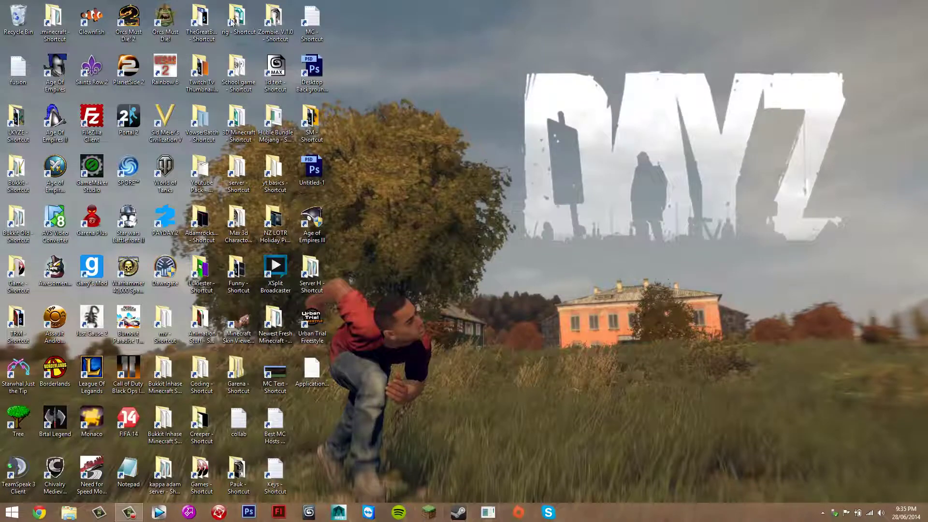
- Launch the Minecraft Launcher and start a new profile named Optifine
click(428, 512)
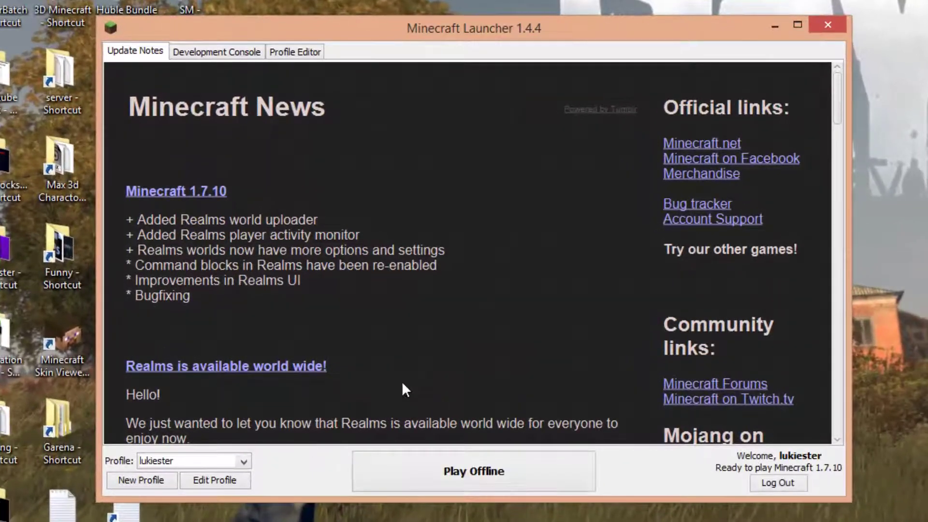
click(130, 480)
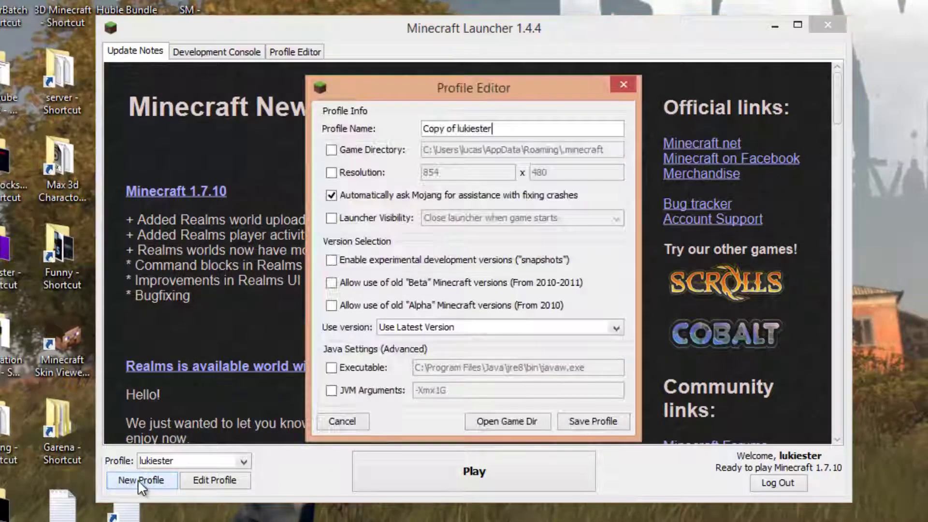
drag(497, 129, 278, 133)
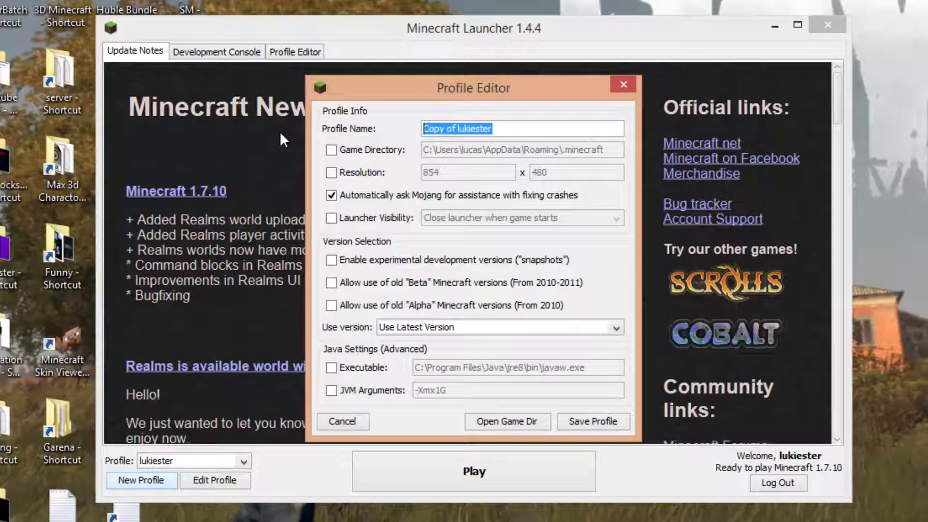
click(509, 130)
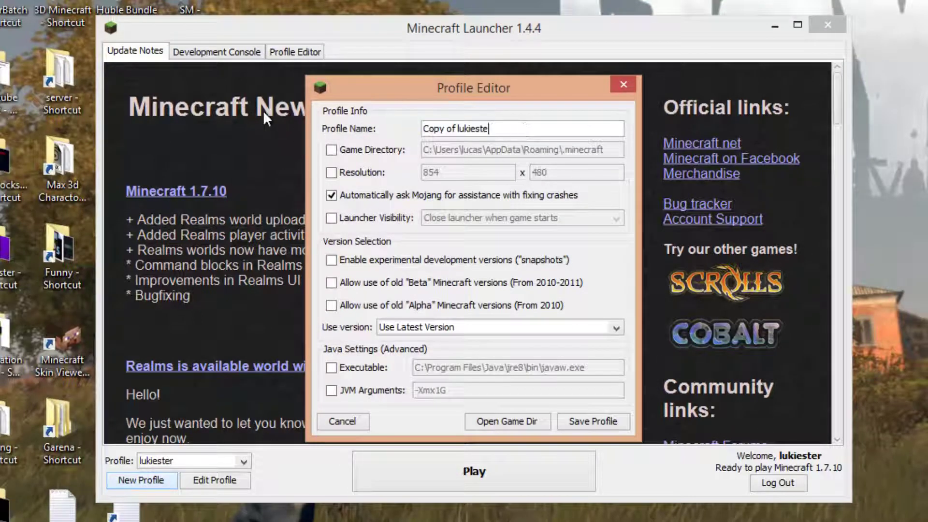
key(BackSpace)
key(BackSpace)
key(BackSpace)
key(BackSpace)
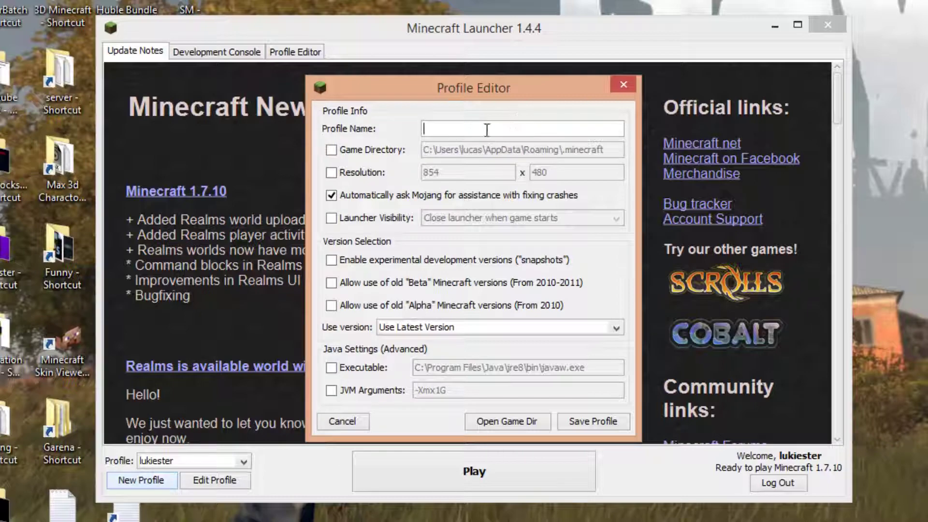
mouse_move(370, 91)
mouse_down()
mouse_move(470, 83)
mouse_move(356, 92)
mouse_up()
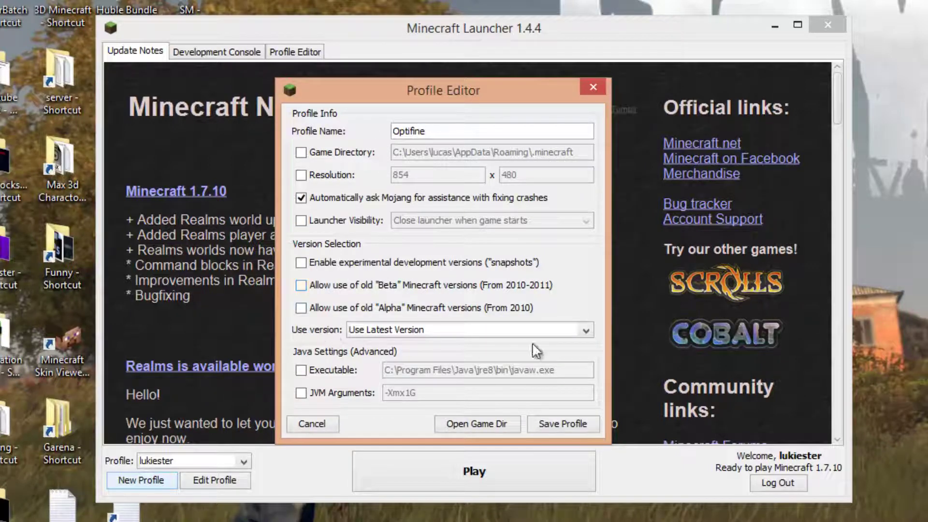
- Set the Optifine profile to use version release optf and save the profile
click(583, 333)
scroll(404, 372, down, 10)
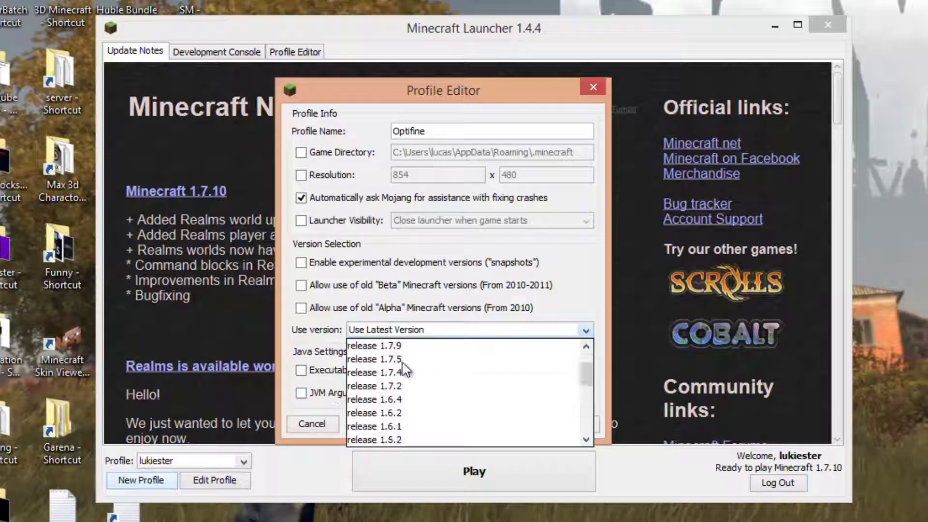
scroll(403, 370, up, 10)
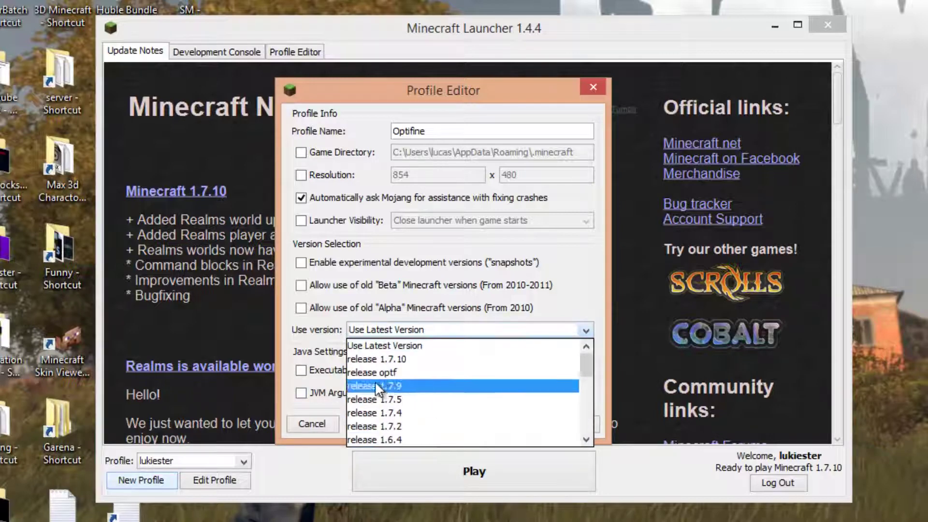
click(425, 375)
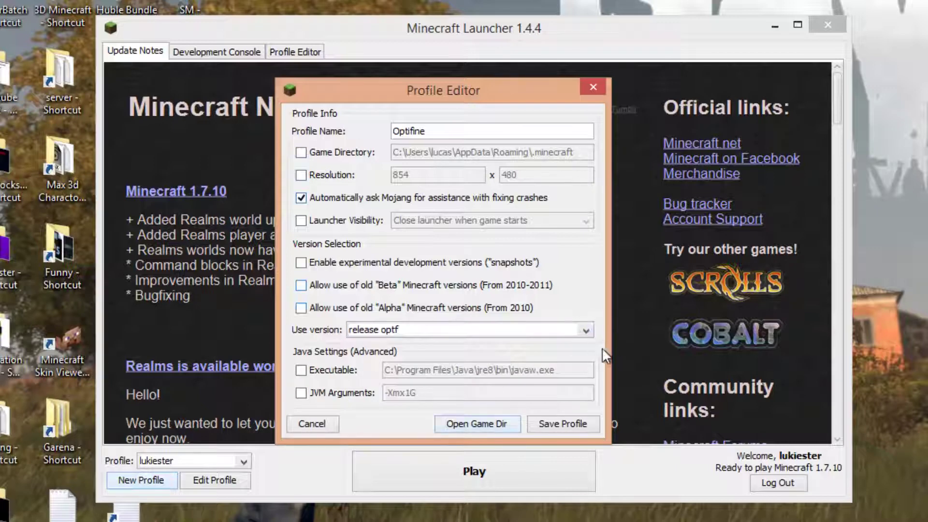
click(574, 424)
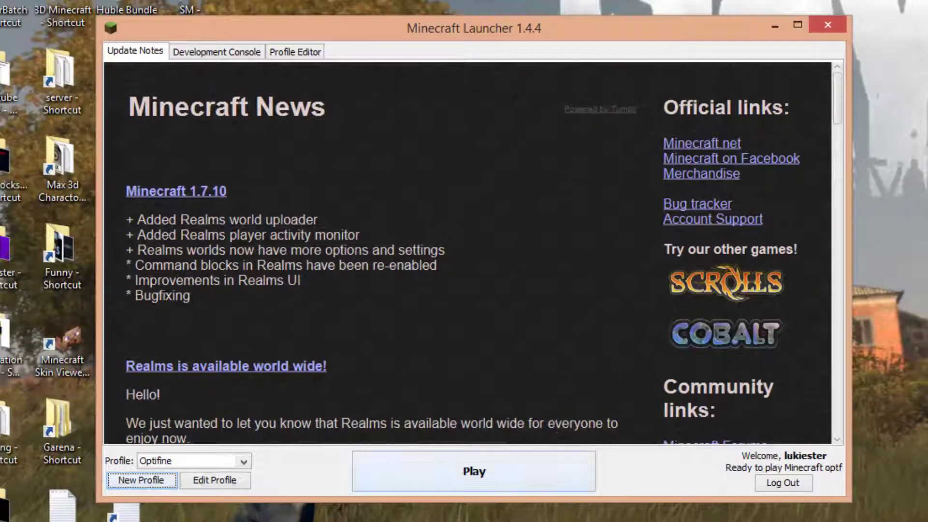
- Switch to the original player profile, check its version setting in the profile editor and close it by saving
click(186, 463)
click(183, 488)
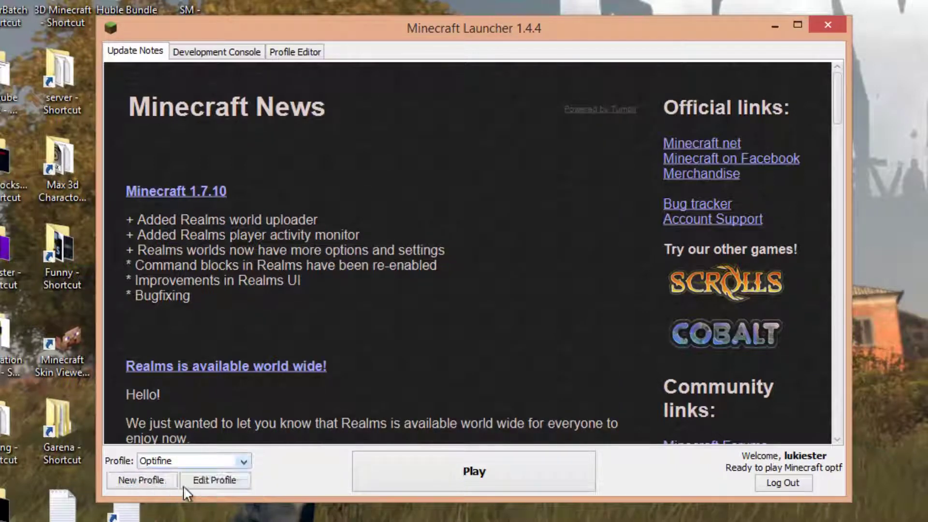
click(213, 479)
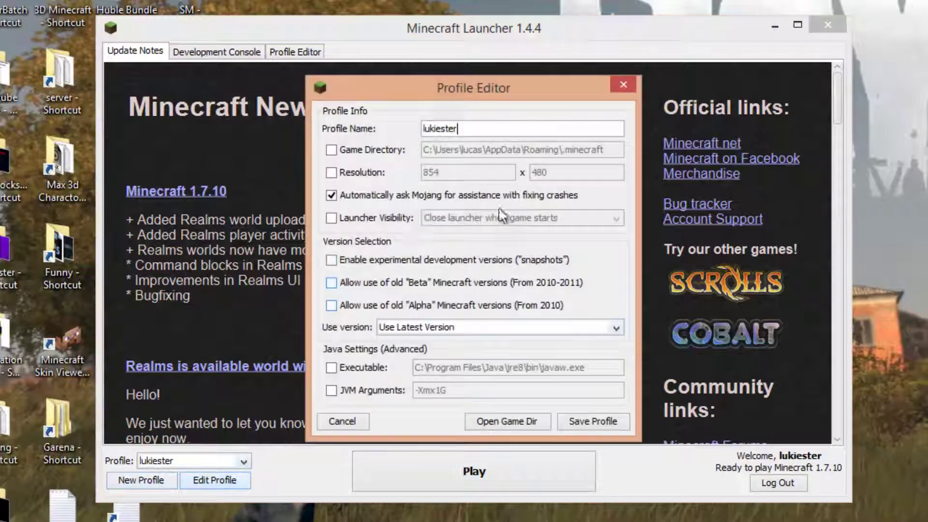
click(588, 424)
- Switch back to the Optifine profile, check its version setting in the profile editor and save it
click(170, 462)
click(169, 477)
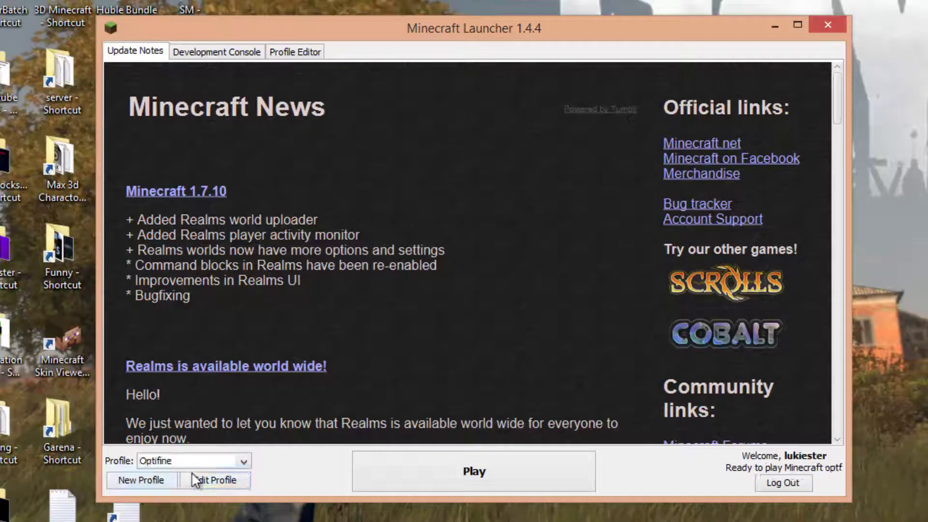
click(208, 479)
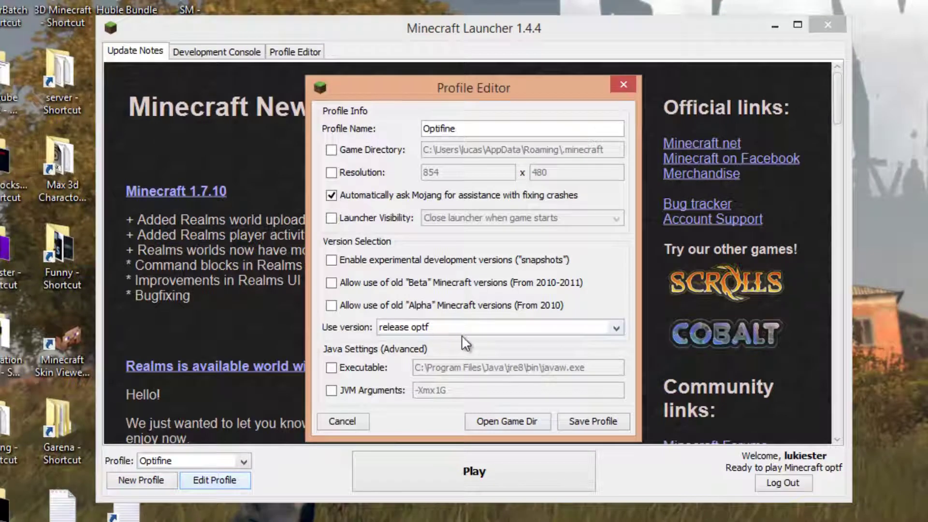
click(590, 431)
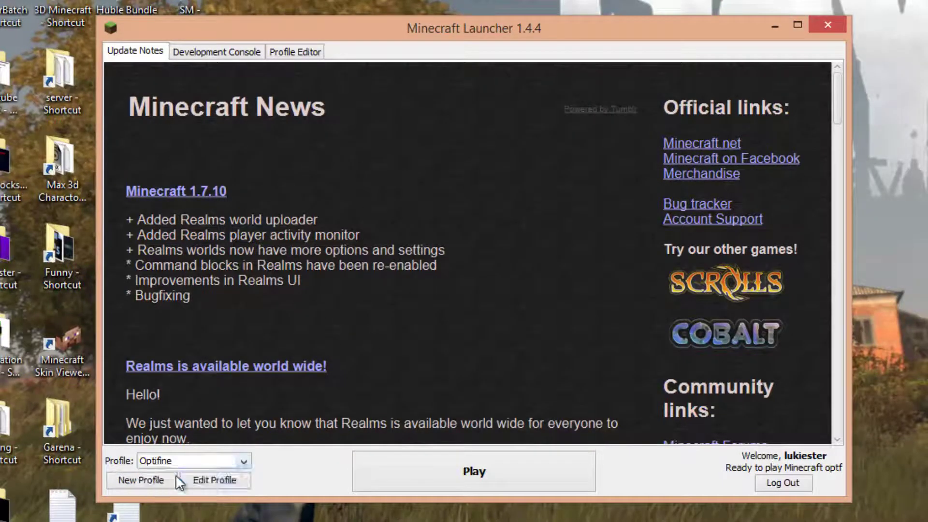
- Keep the Optifine profile selected in the launcher and start the game with it
click(178, 461)
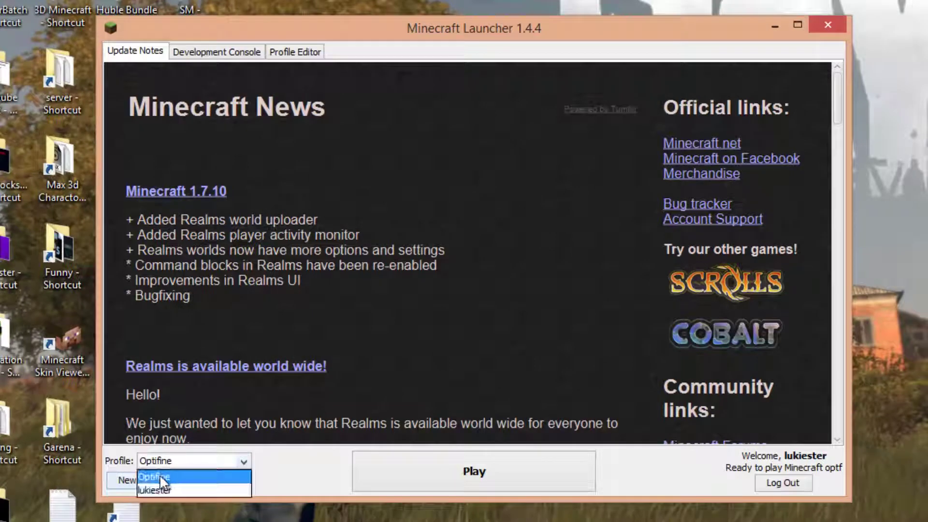
click(159, 473)
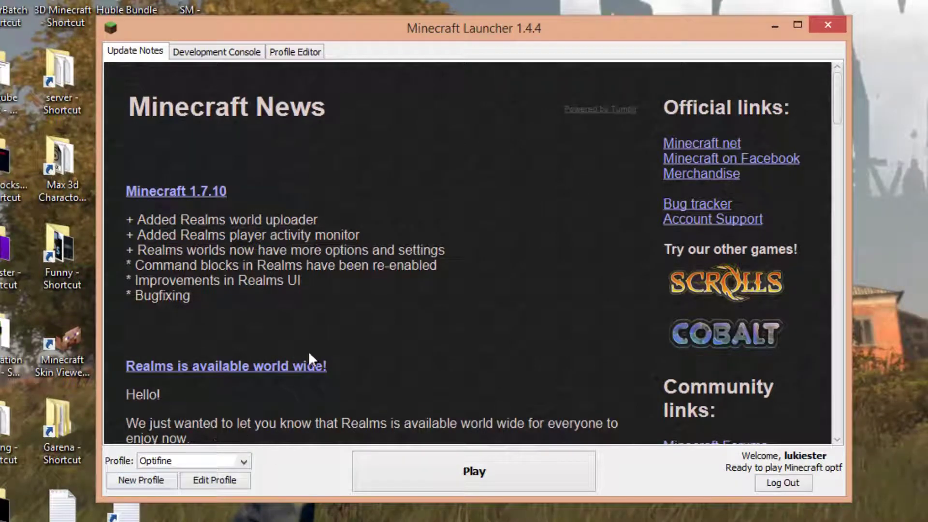
click(428, 479)
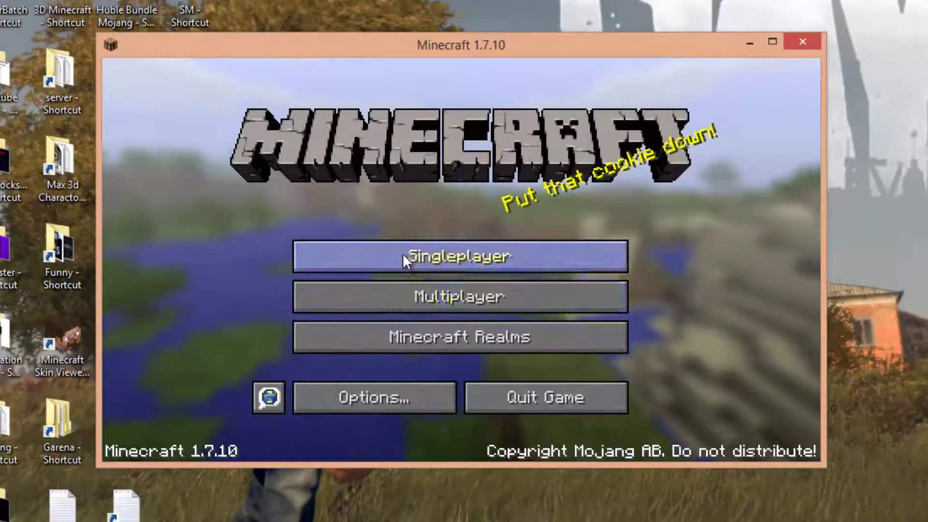
- Create a singleplayer Survival world named New World and walk forward from the spawn point
click(404, 256)
click(480, 384)
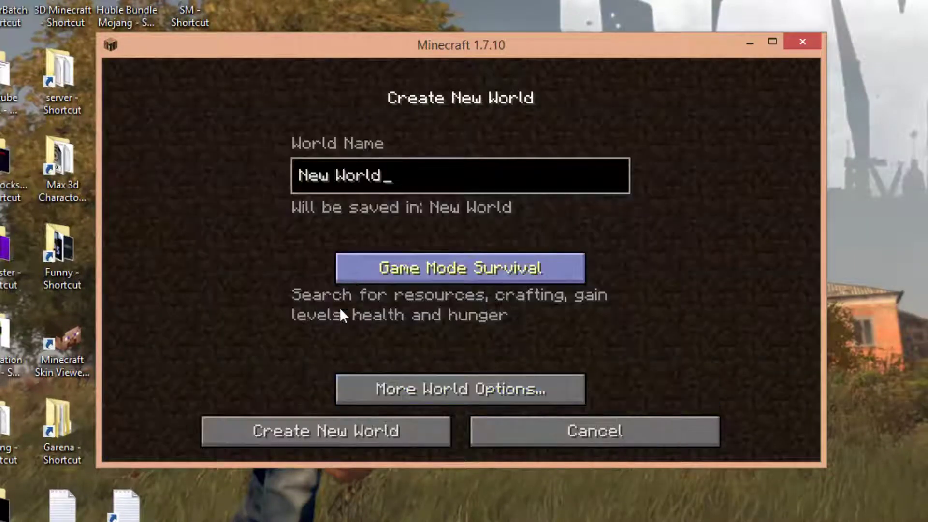
click(315, 428)
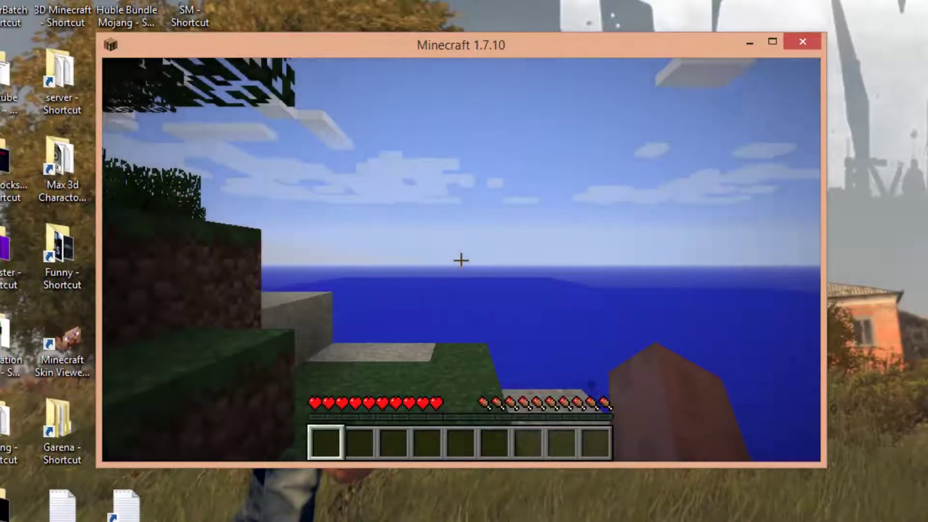
key(w)
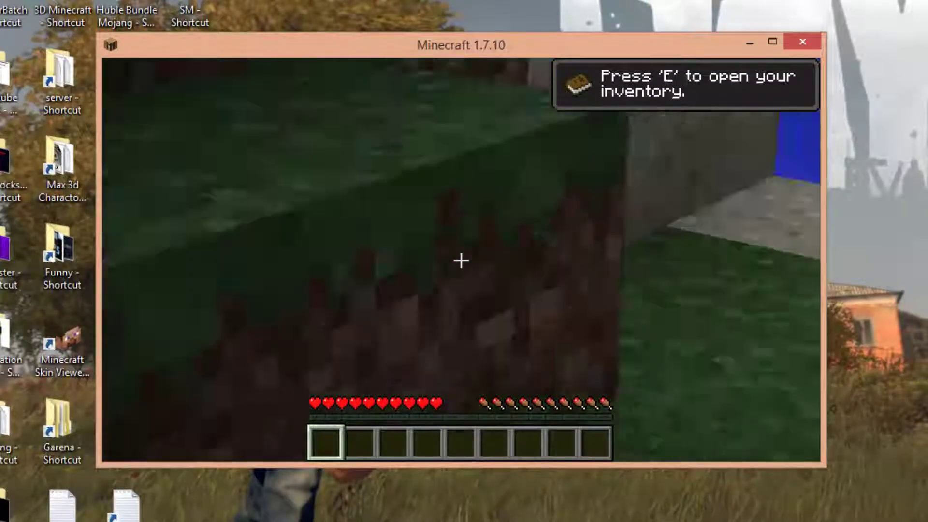
key(w)
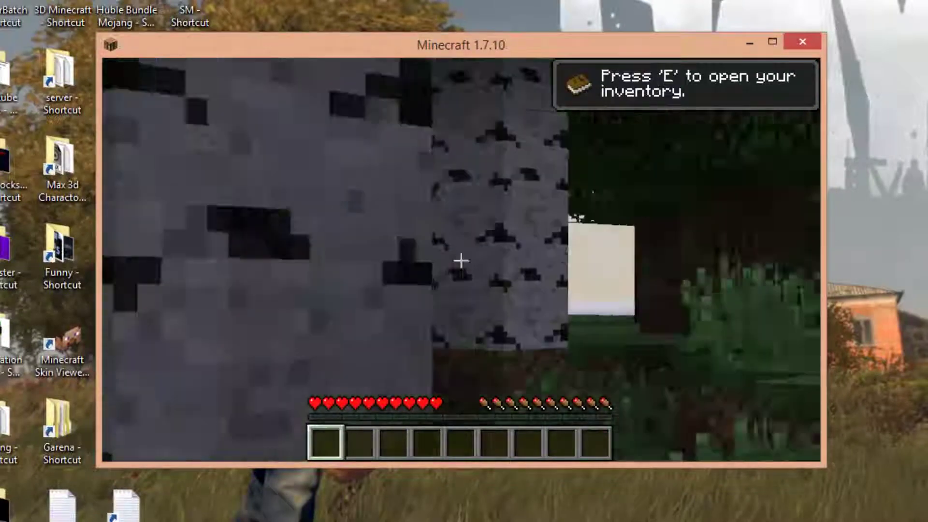
- Pause the game and turn the volume down in the Music & Sounds options
key(Escape)
click(382, 309)
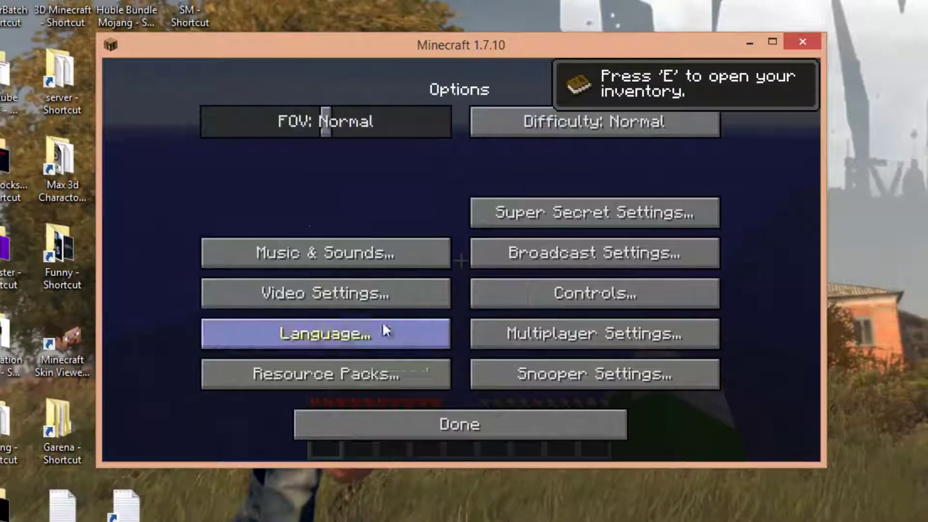
click(290, 256)
drag(309, 121, 208, 121)
click(393, 433)
- Set the brightness to Bright in the video settings and return to the game
click(355, 293)
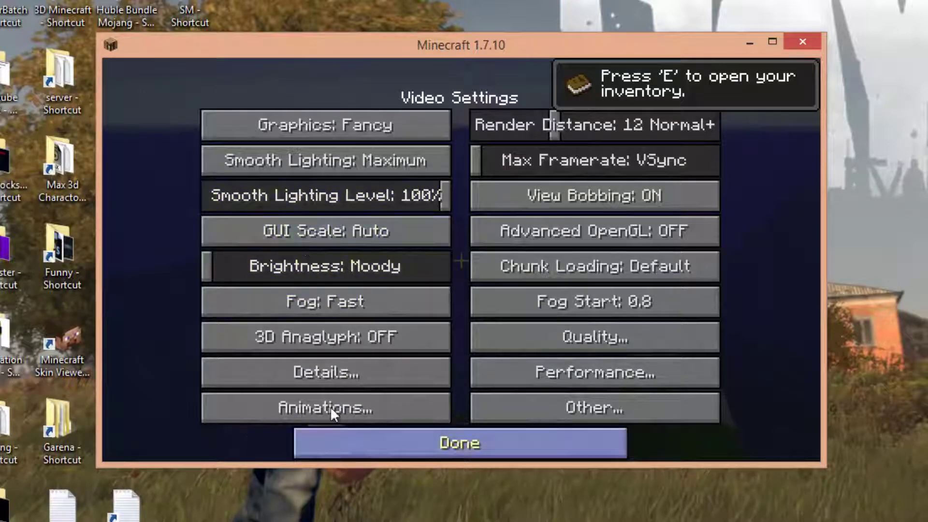
drag(280, 262, 636, 230)
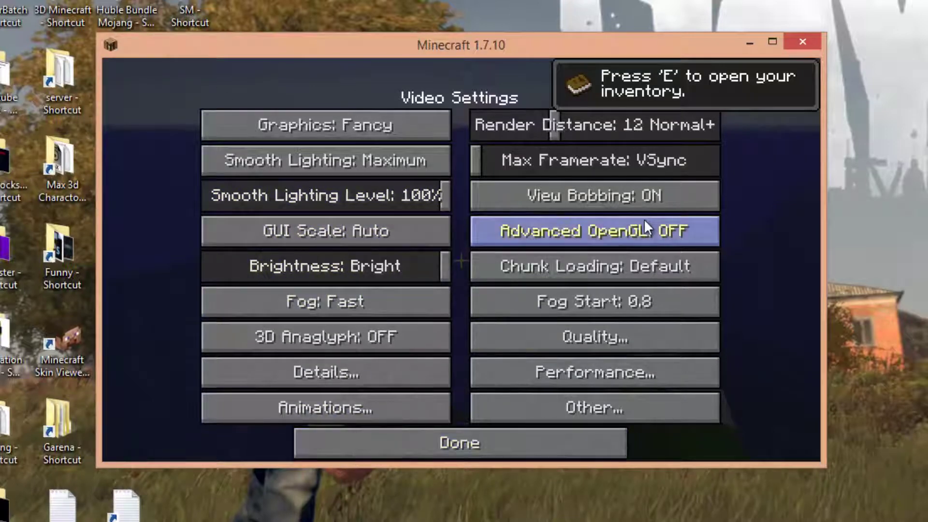
click(481, 441)
click(472, 425)
click(416, 193)
- Walk through the forest and along the shore to check how the game runs and renders with OptiFine
key(w)
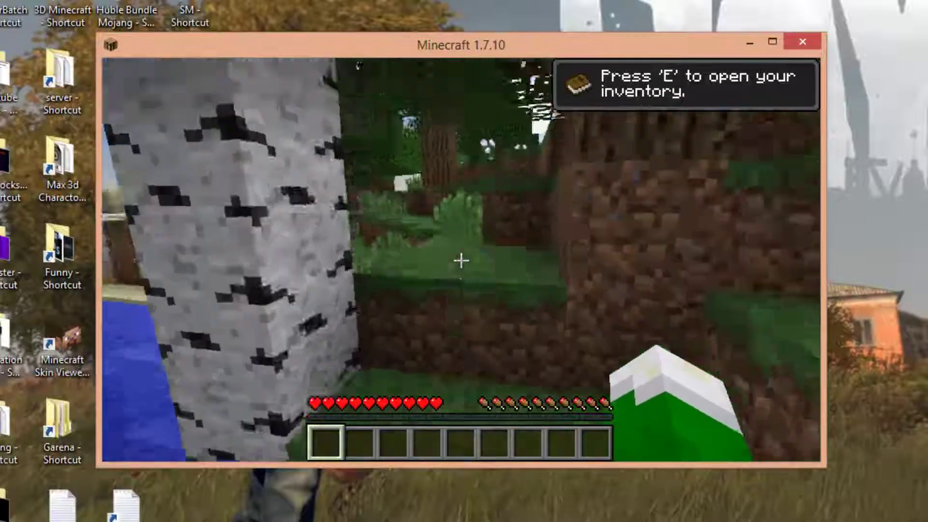
key(w)
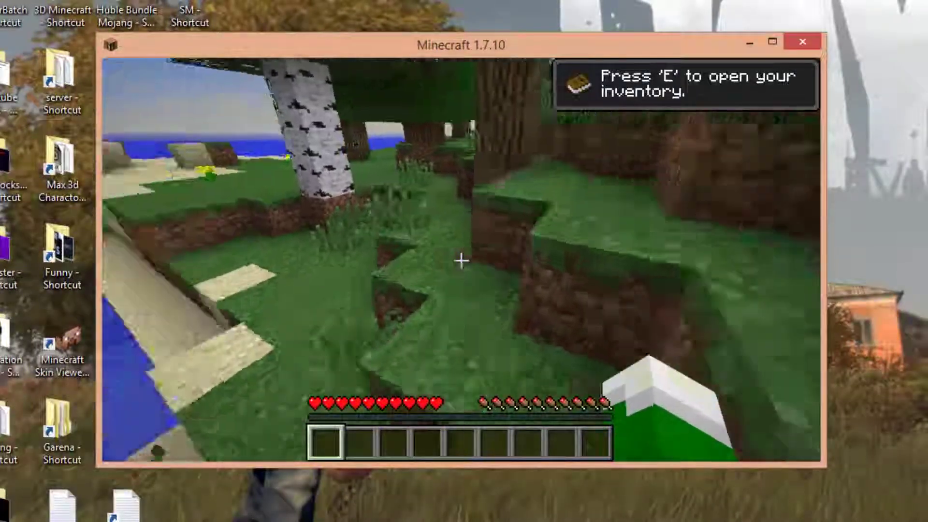
key(w)
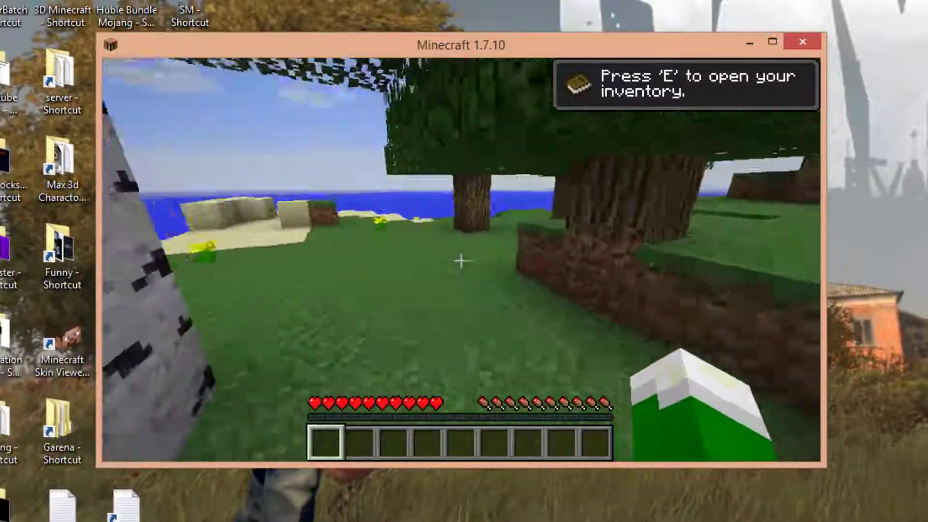
key(w)
scroll(461, 260, up, 1)
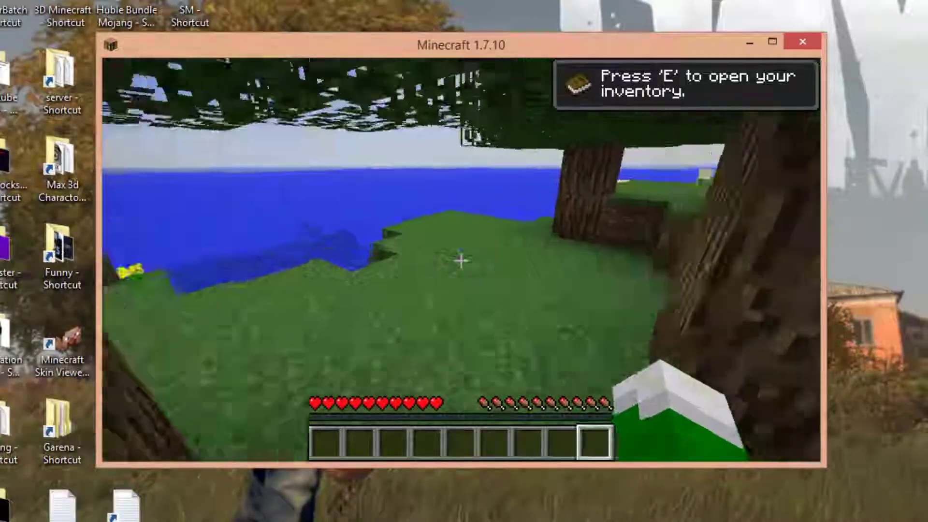
scroll(461, 261, up, 2)
scroll(460, 260, down, 3)
key(w)
scroll(460, 261, up, 1)
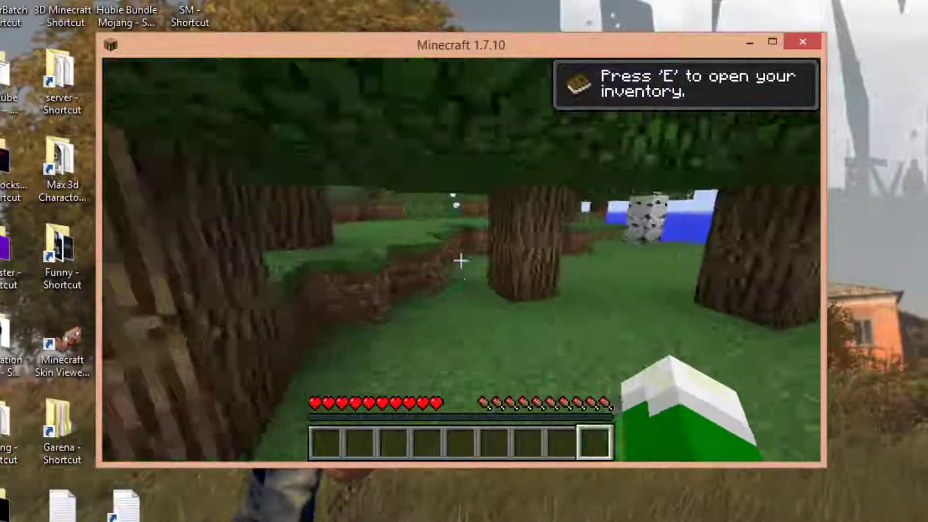
scroll(460, 261, up, 1)
key(w)
scroll(461, 261, down, 3)
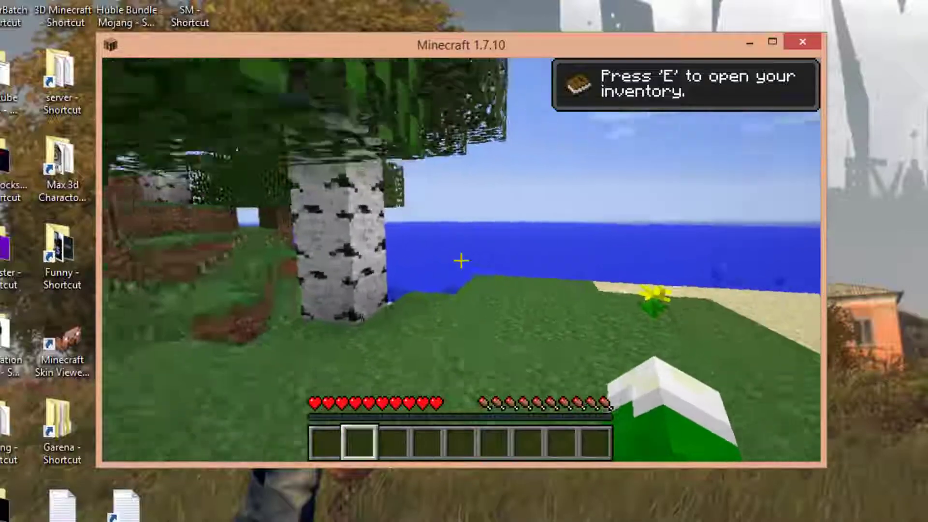
scroll(461, 261, up, 3)
scroll(461, 260, up, 2)
scroll(460, 261, down, 4)
key(w)
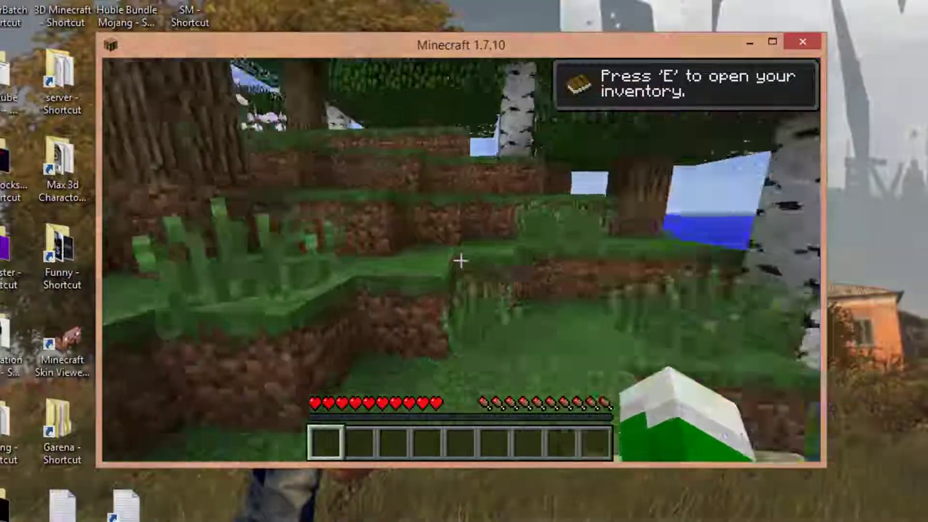